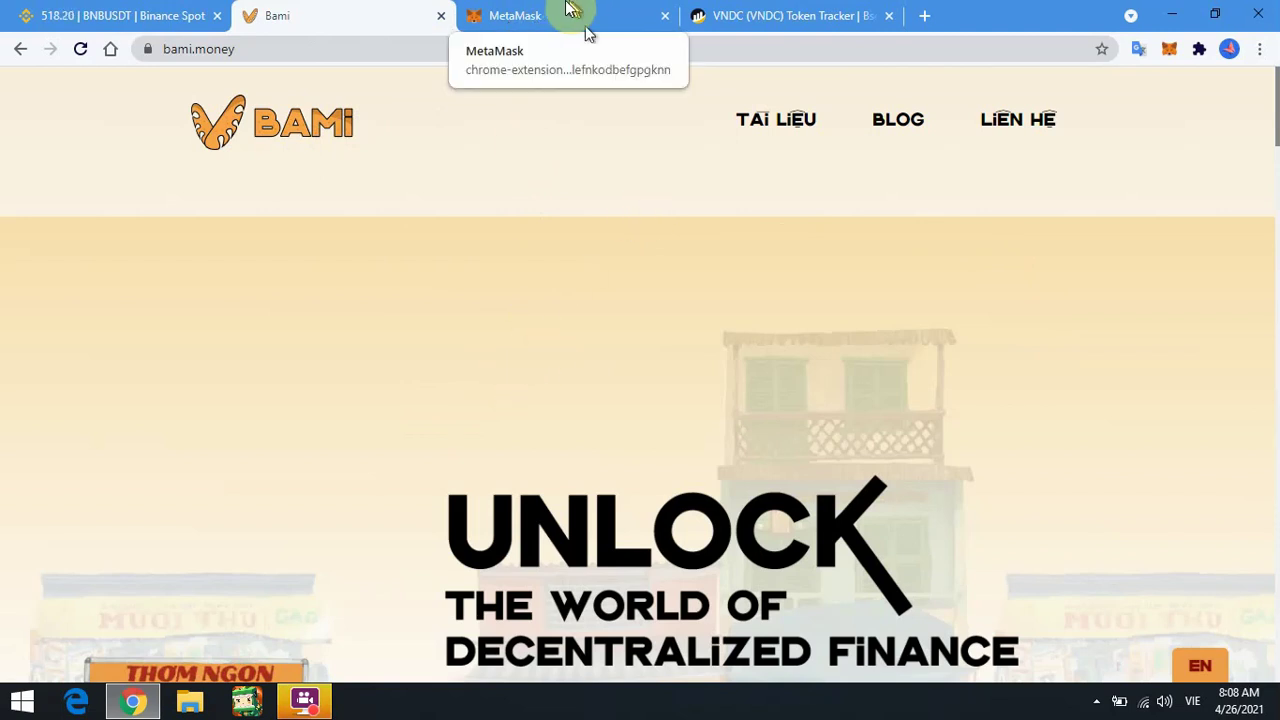
Launch the BAMI application from the bami.money homepage and dismiss the translation prompt
left_click(240, 49)
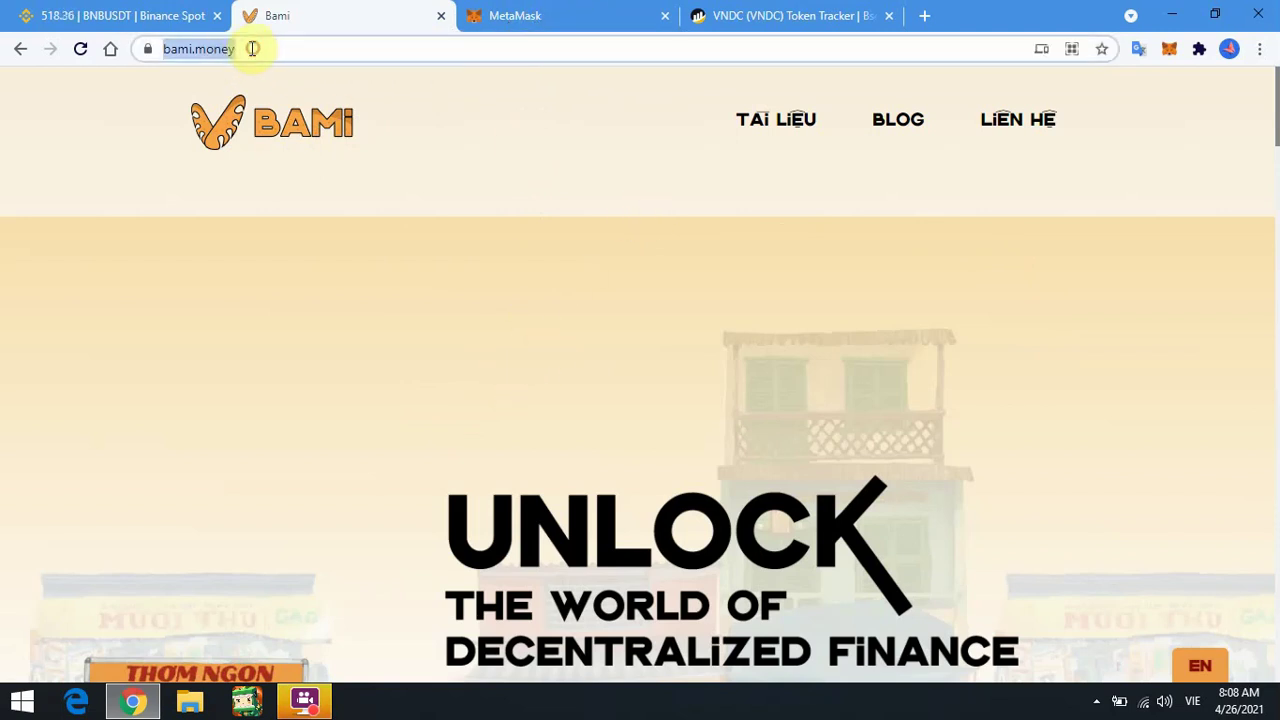
left_click(275, 49)
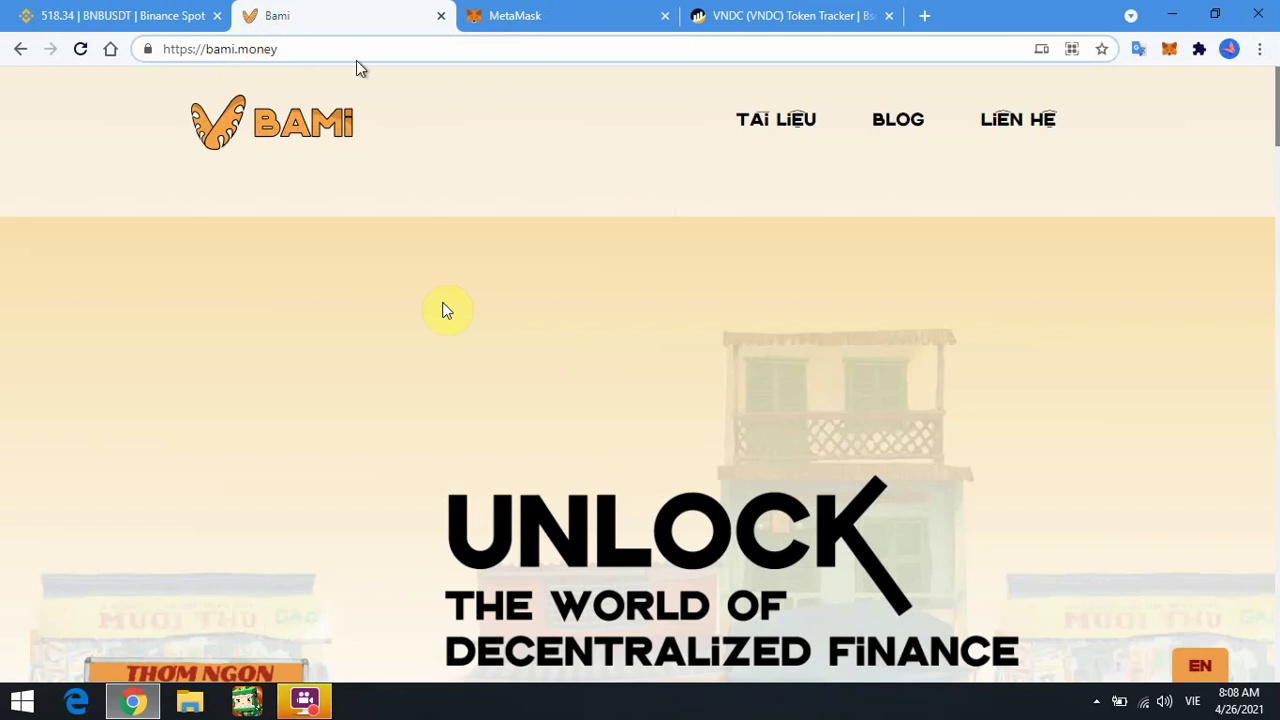
left_click(1174, 284)
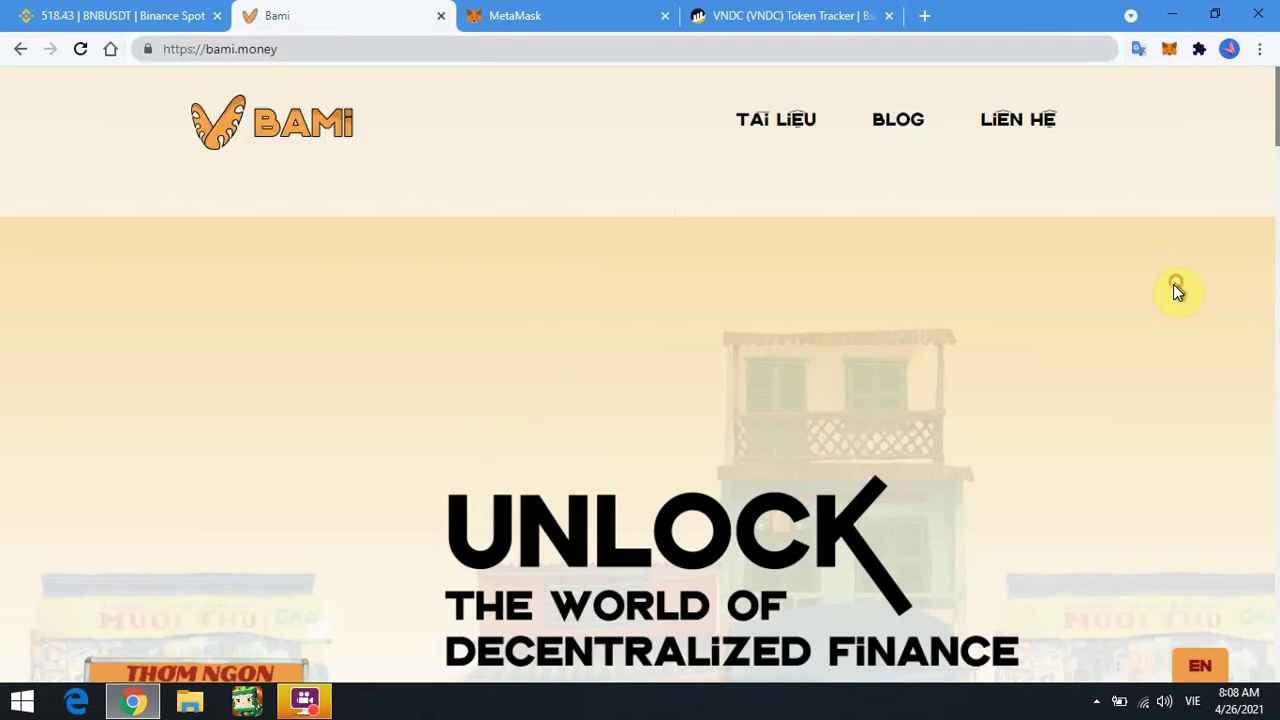
scroll(1174, 310, "down", 1)
scroll(1166, 391, "down", 1)
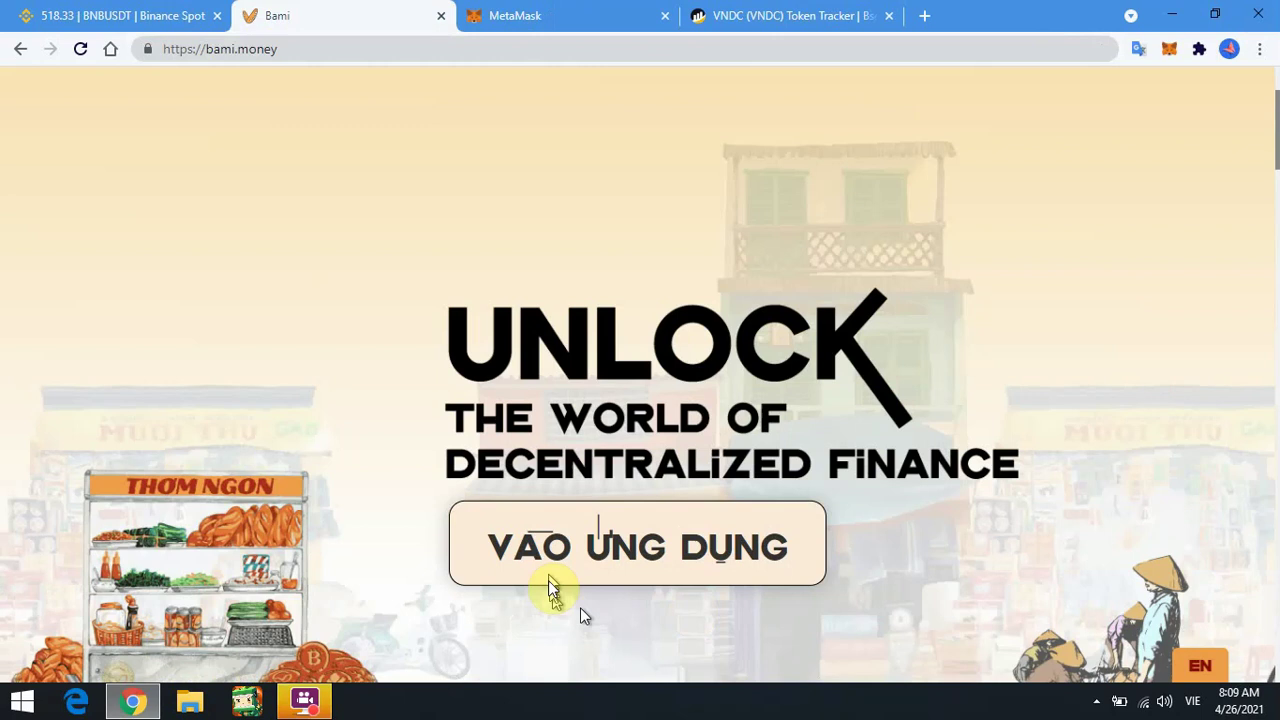
left_click(641, 551)
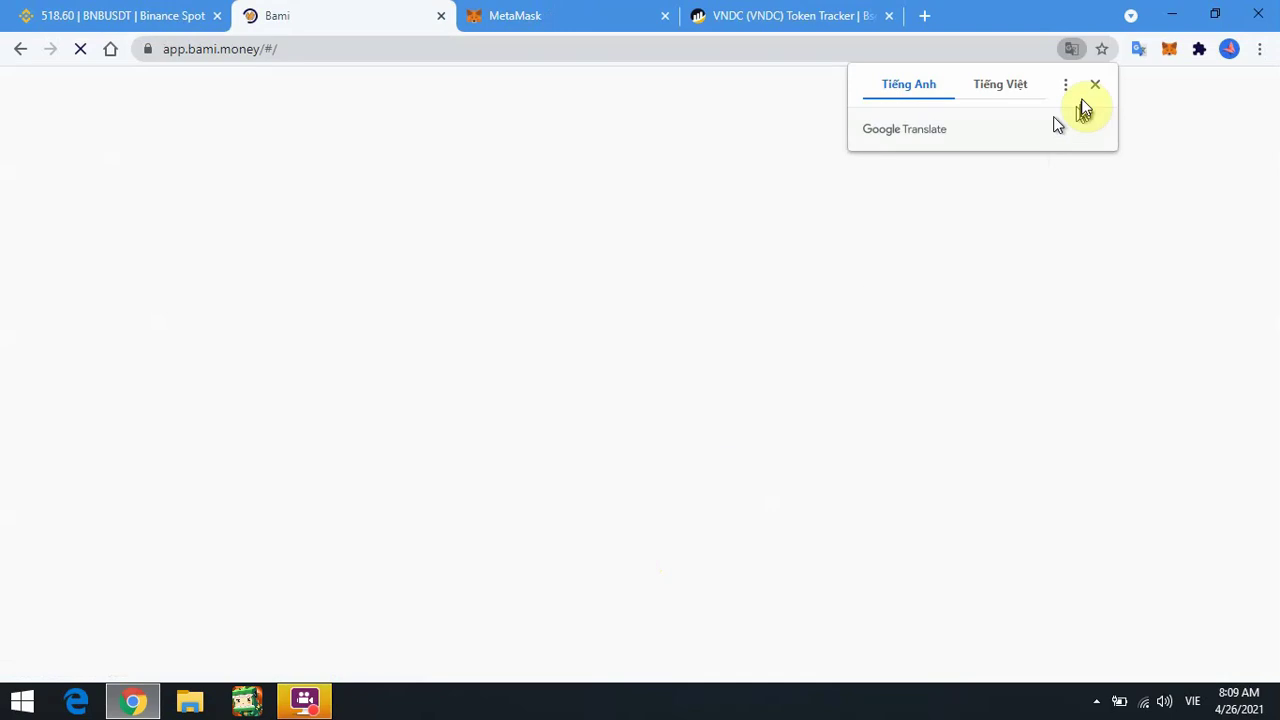
left_click(1096, 85)
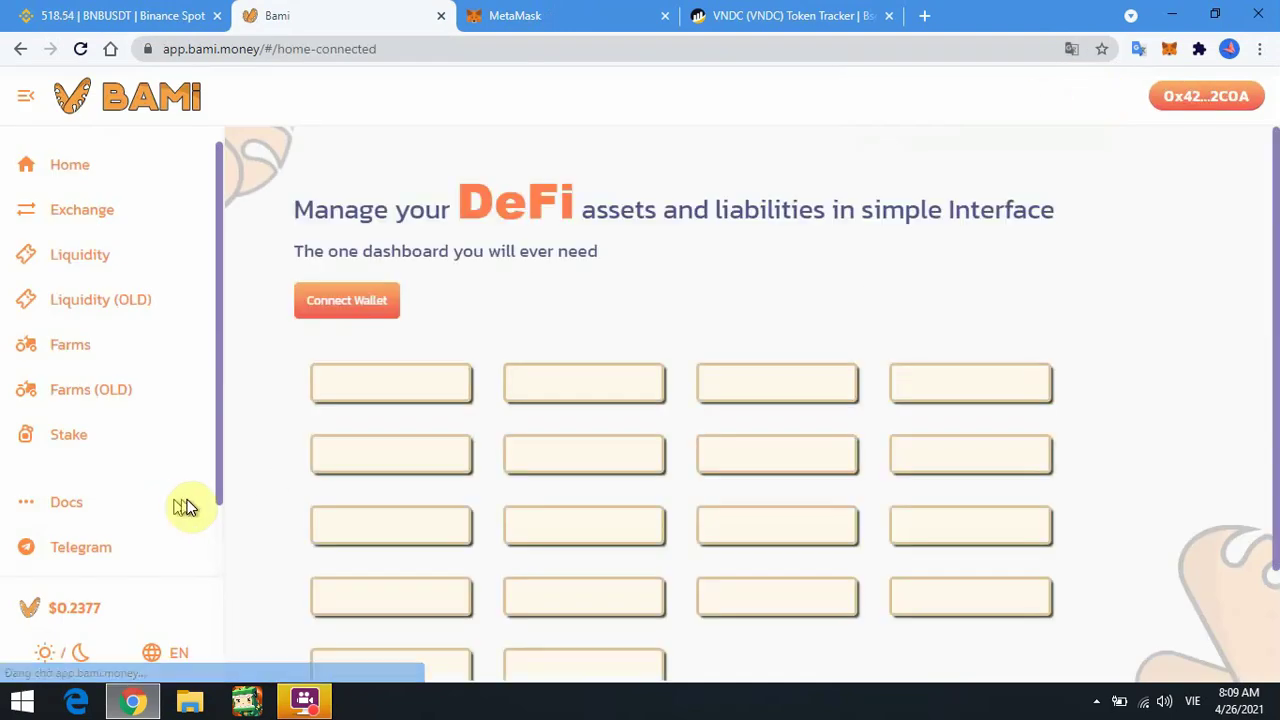
Open the Farms page and examine the VNDC-USDT LP farm
left_click(70, 345)
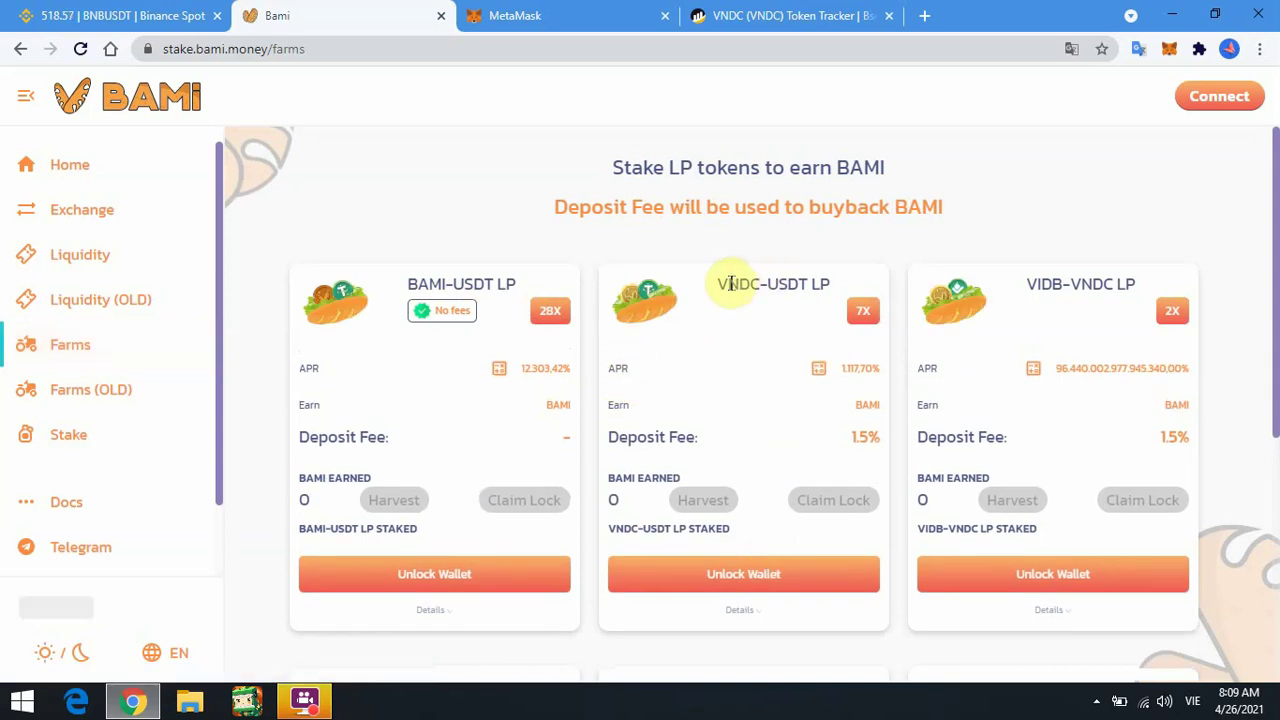
left_click_drag(728, 284, 785, 285)
left_click(790, 272)
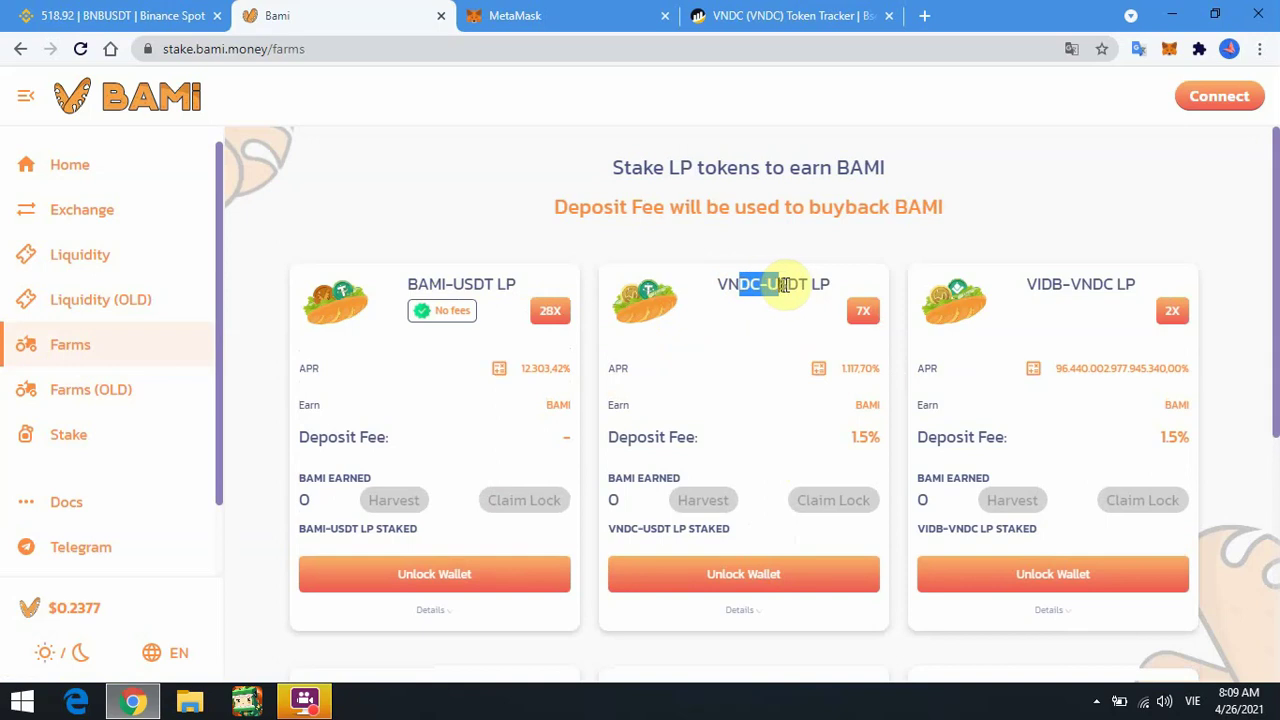
left_click(726, 290)
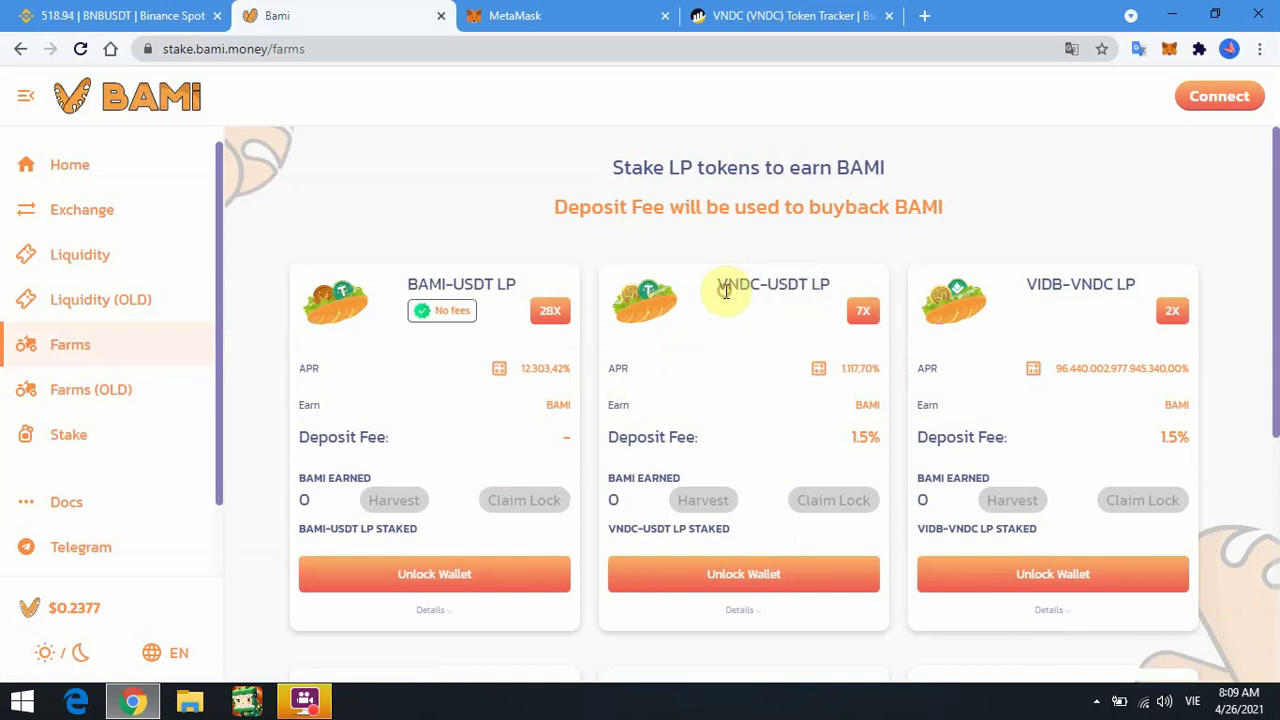
mouse_move(727, 288)
left_mouse_down()
mouse_move(765, 282)
mouse_move(727, 288)
left_mouse_up()
left_click_drag(728, 288, 818, 284)
left_click(808, 284)
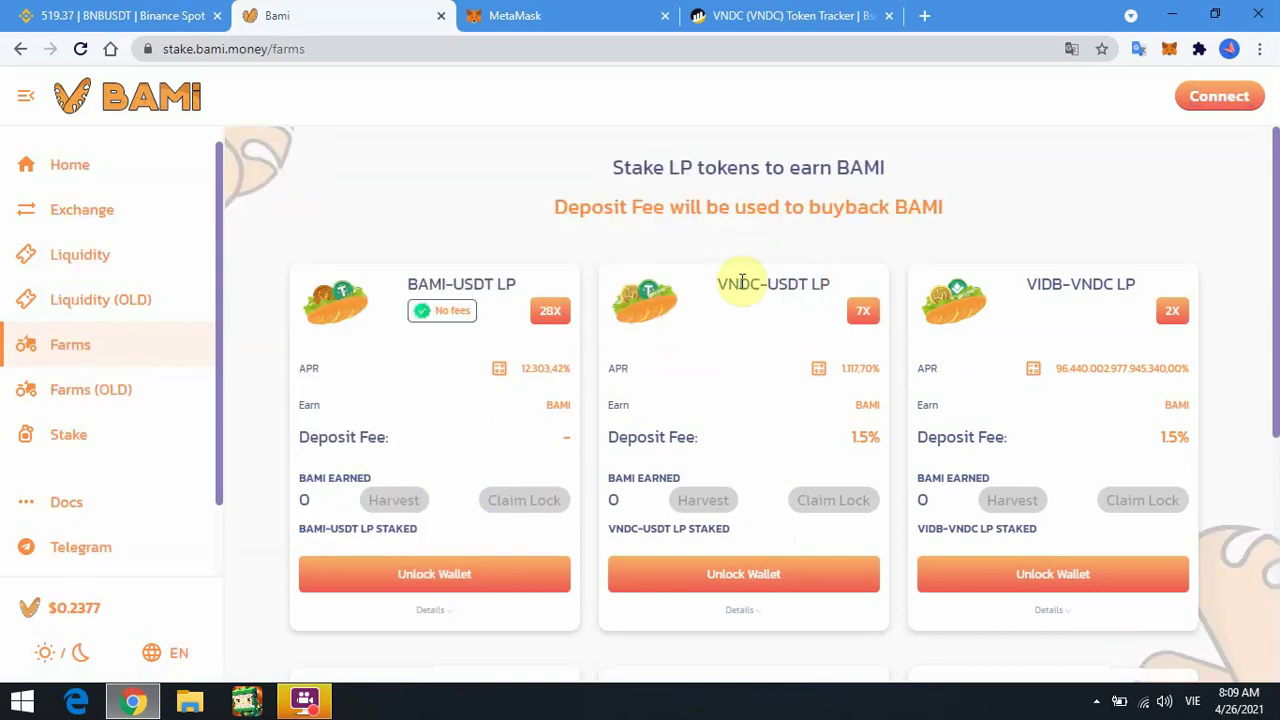
Open the exchange form through the Bami Token entry and choose VNDC as the token to receive
left_click(60, 216)
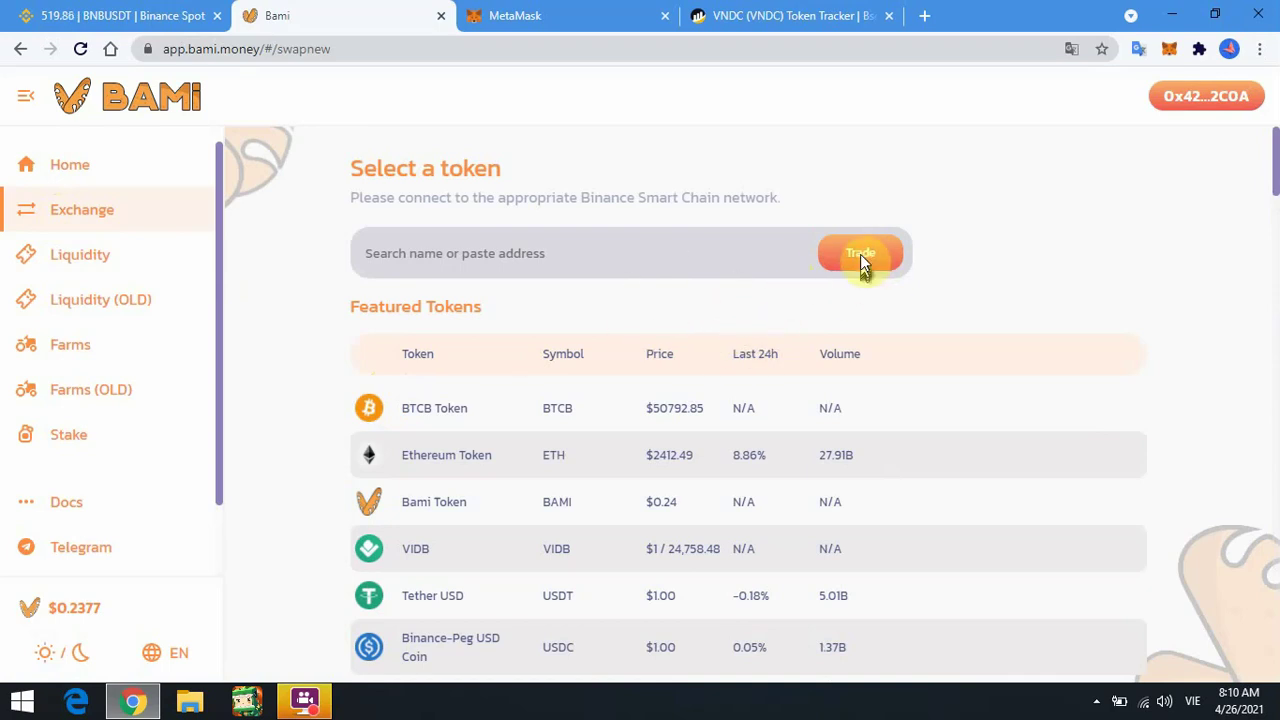
left_click(543, 505)
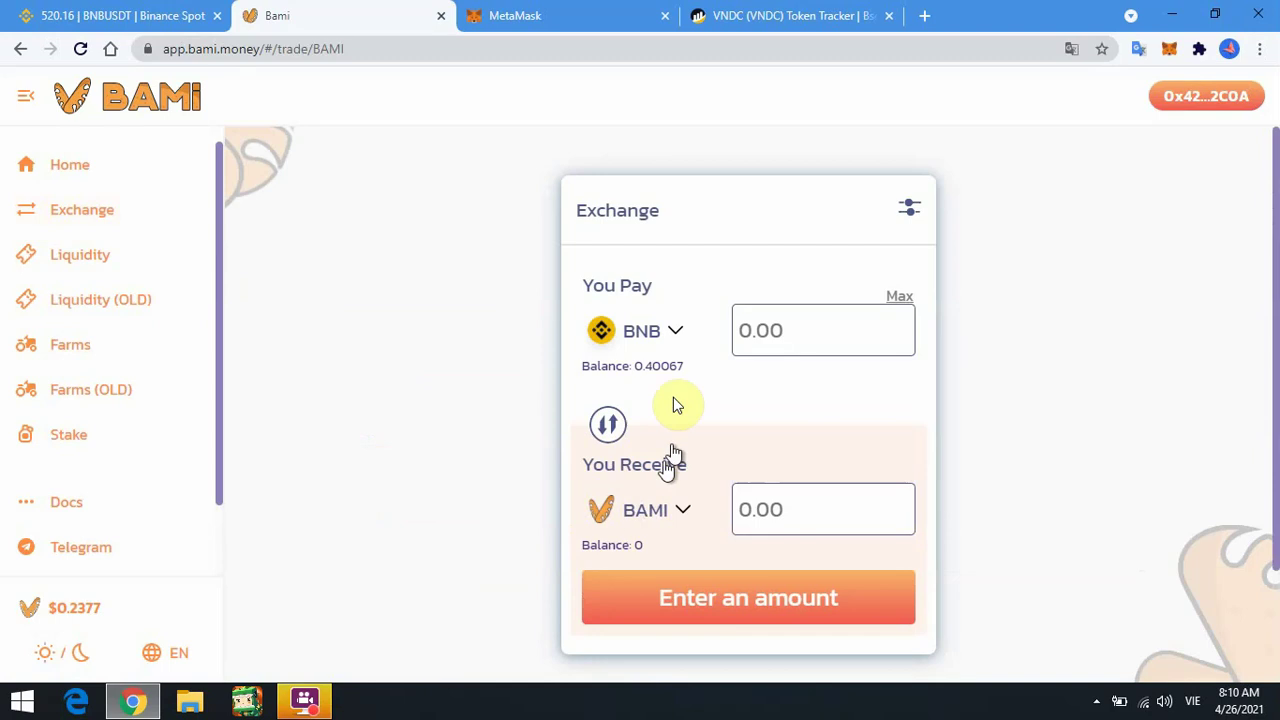
left_click(683, 512)
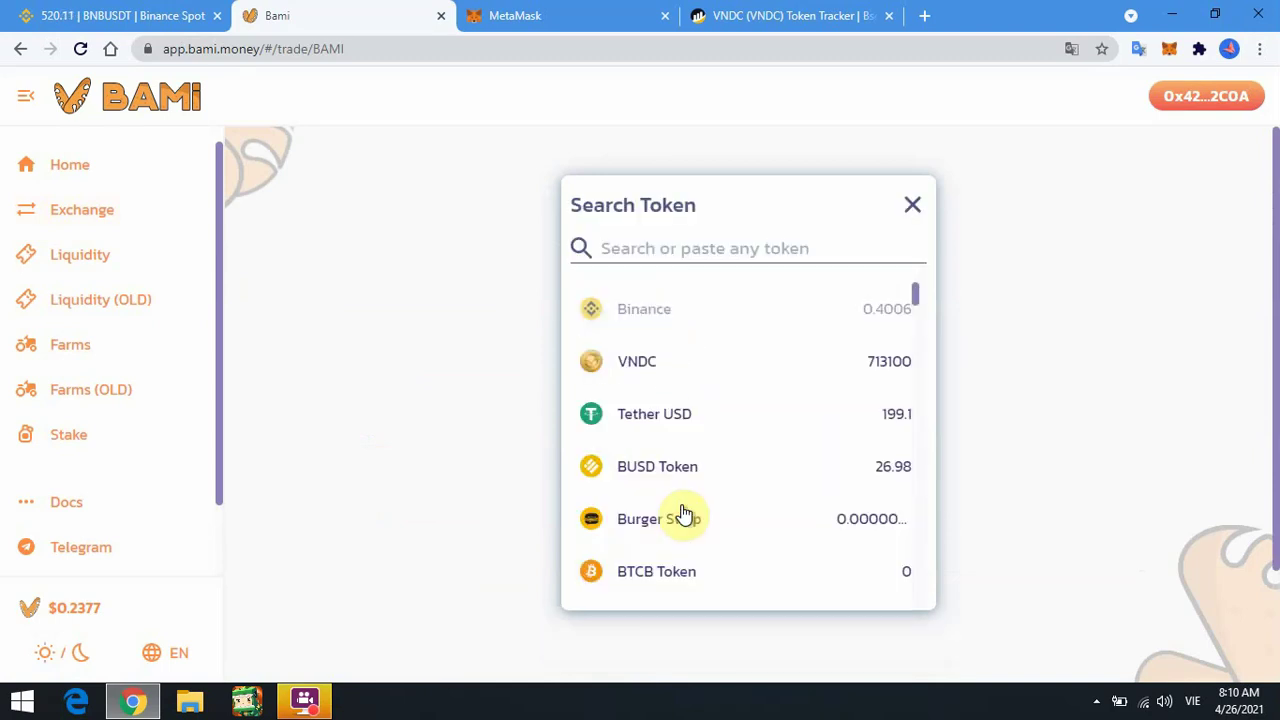
left_click(630, 364)
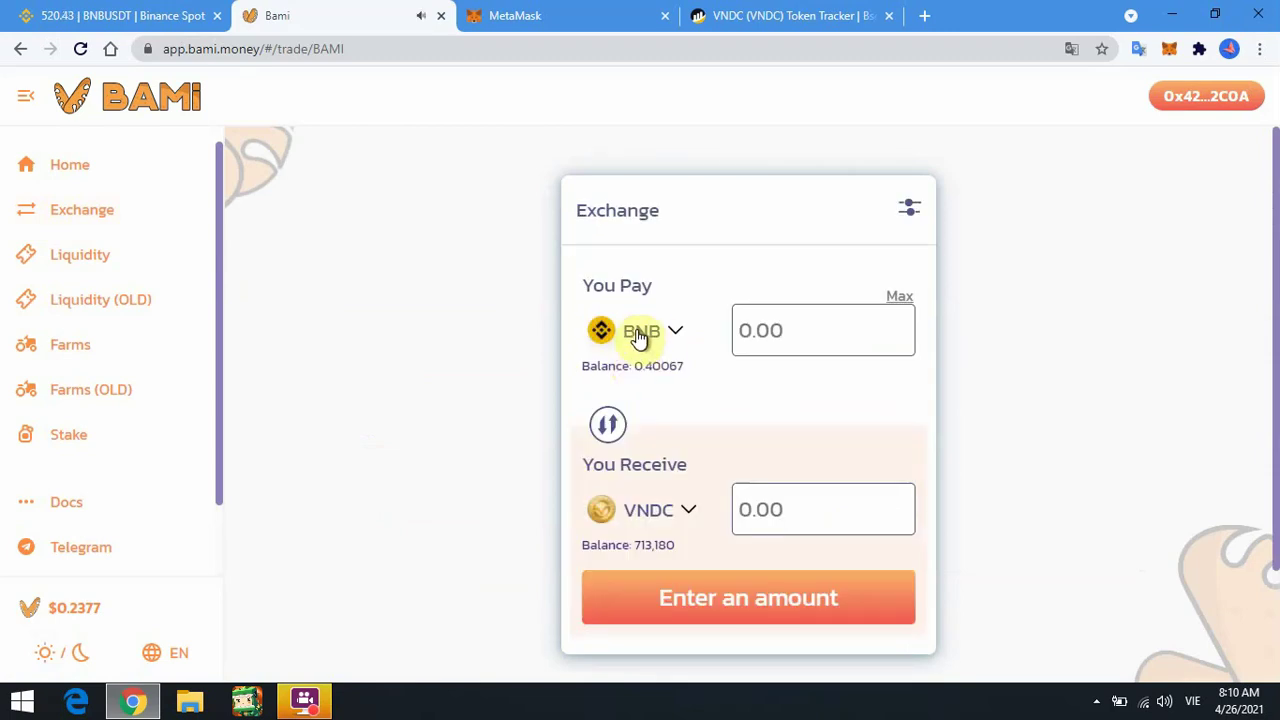
Set the amount to pay in the BNB to VNDC exchange to 0.3 BNB
left_click(786, 332)
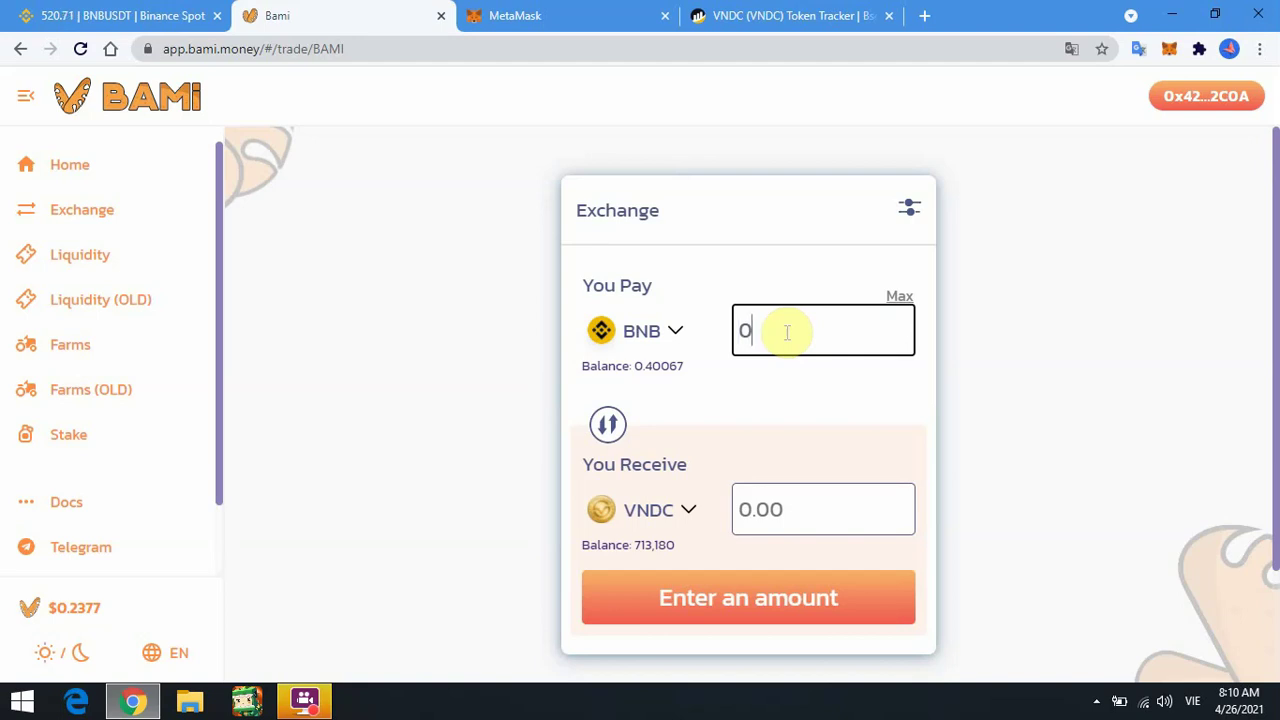
type("3")
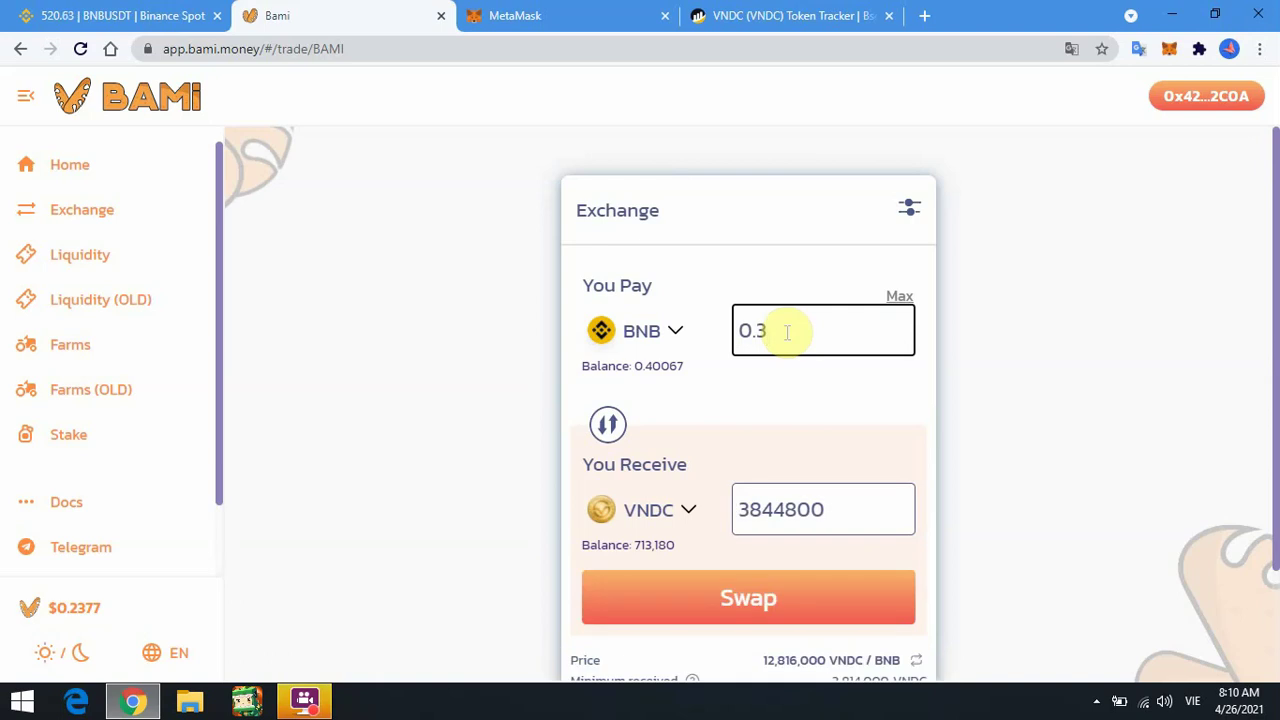
key("BackSpace")
type("2")
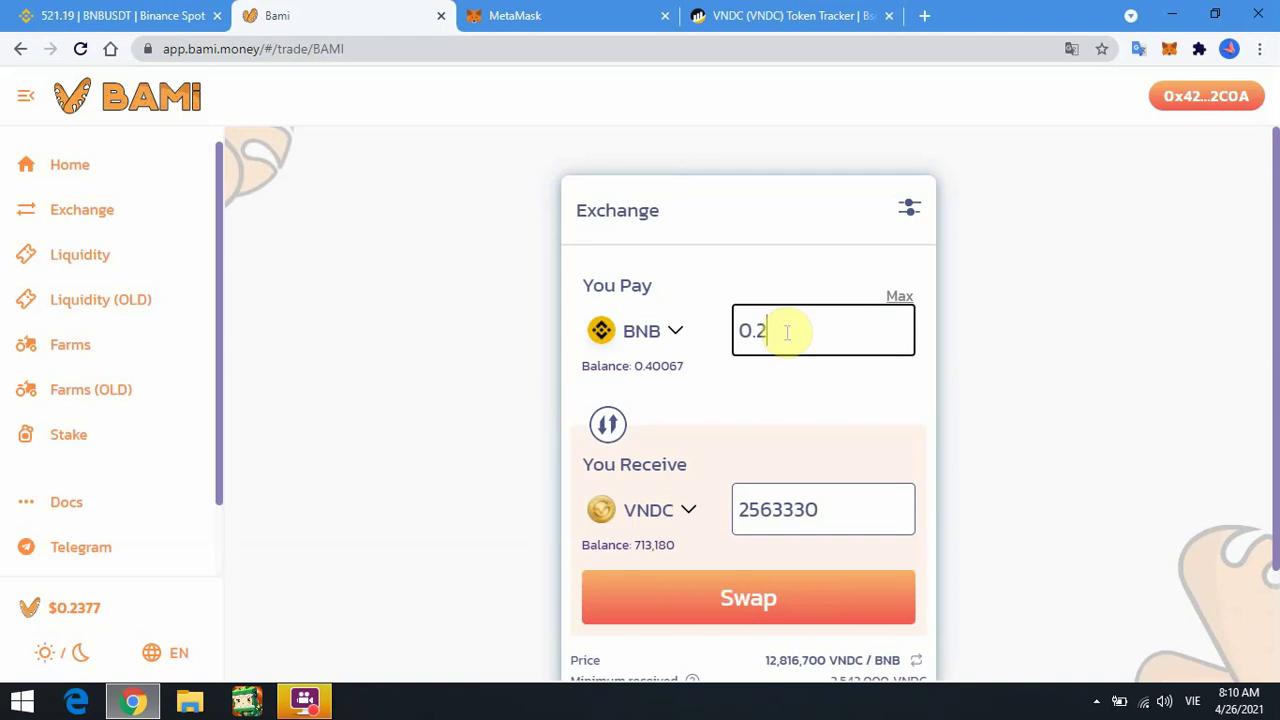
key("BackSpace")
type("3")
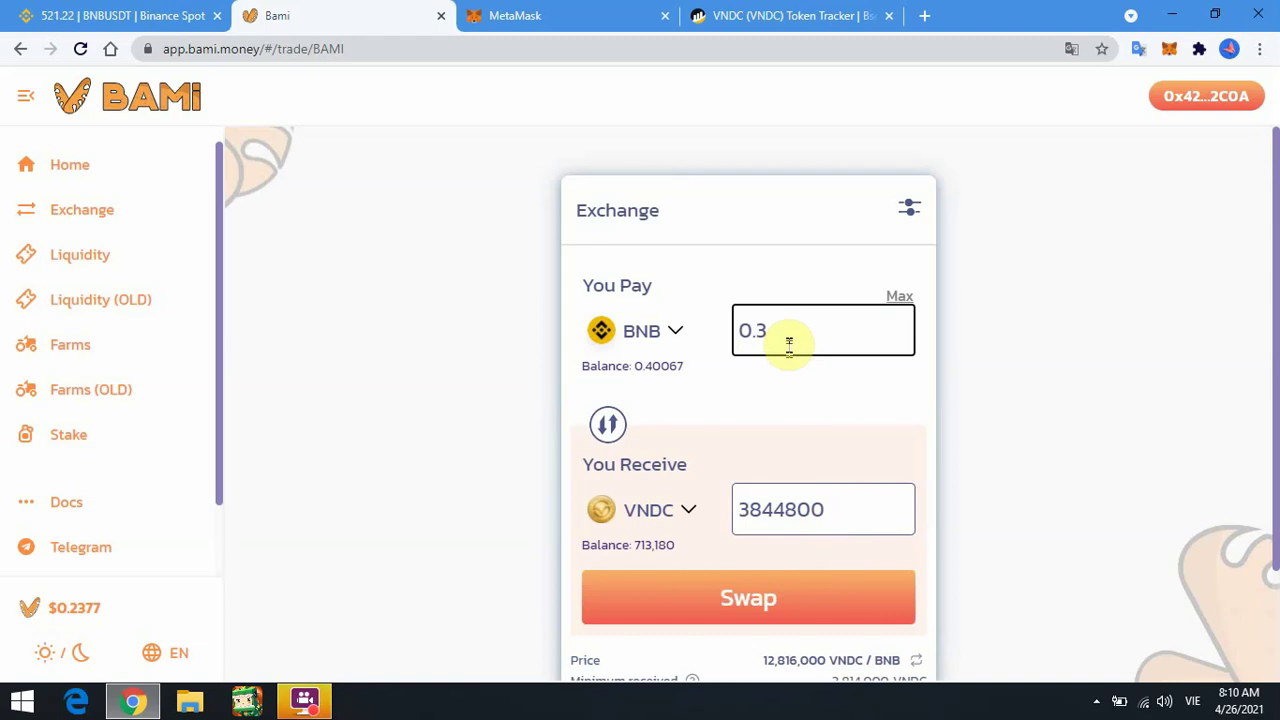
double_click(752, 331)
left_click(779, 410)
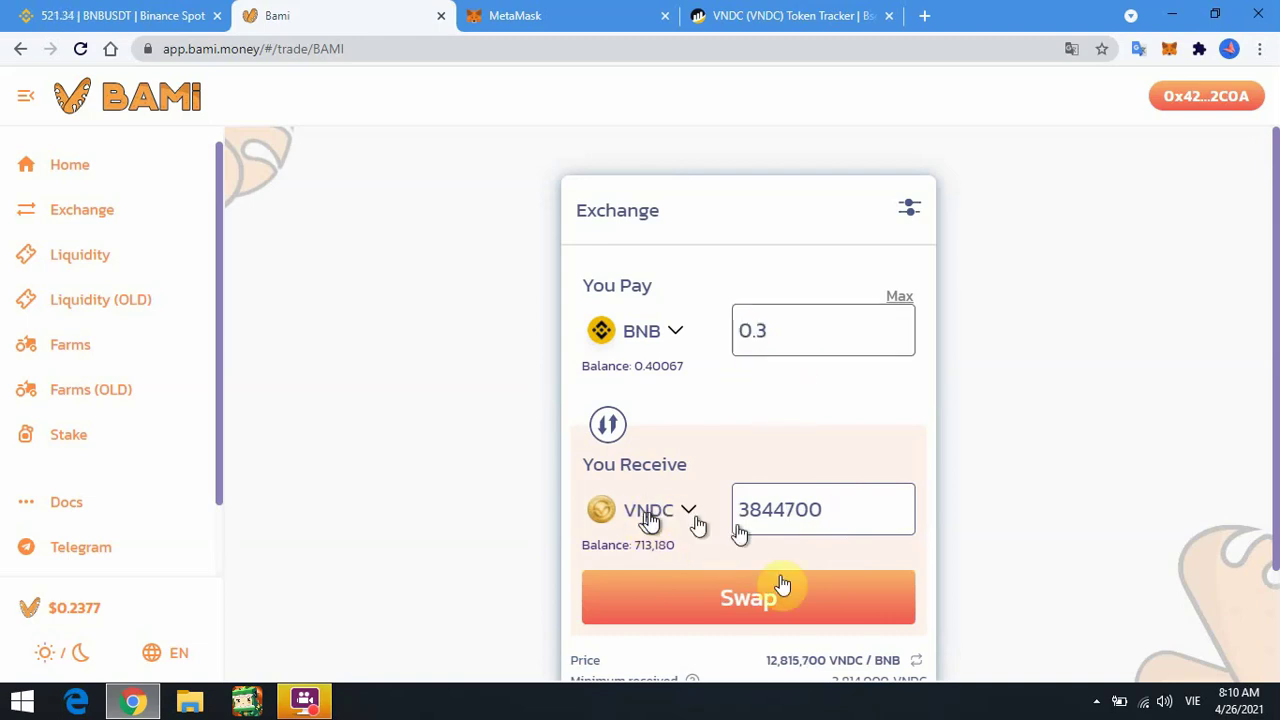
Submit the BNB to VNDC swap, approve the transaction in MetaMask and close the submission notice
left_click(765, 600)
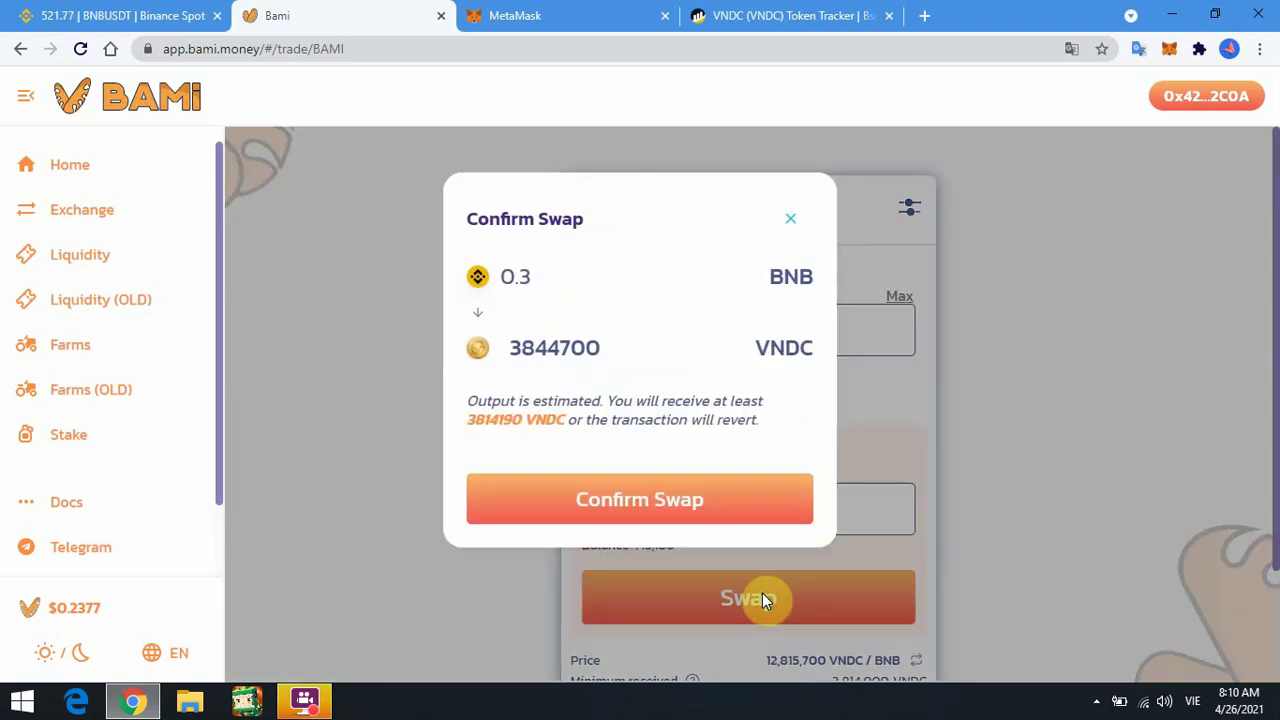
left_click(646, 500)
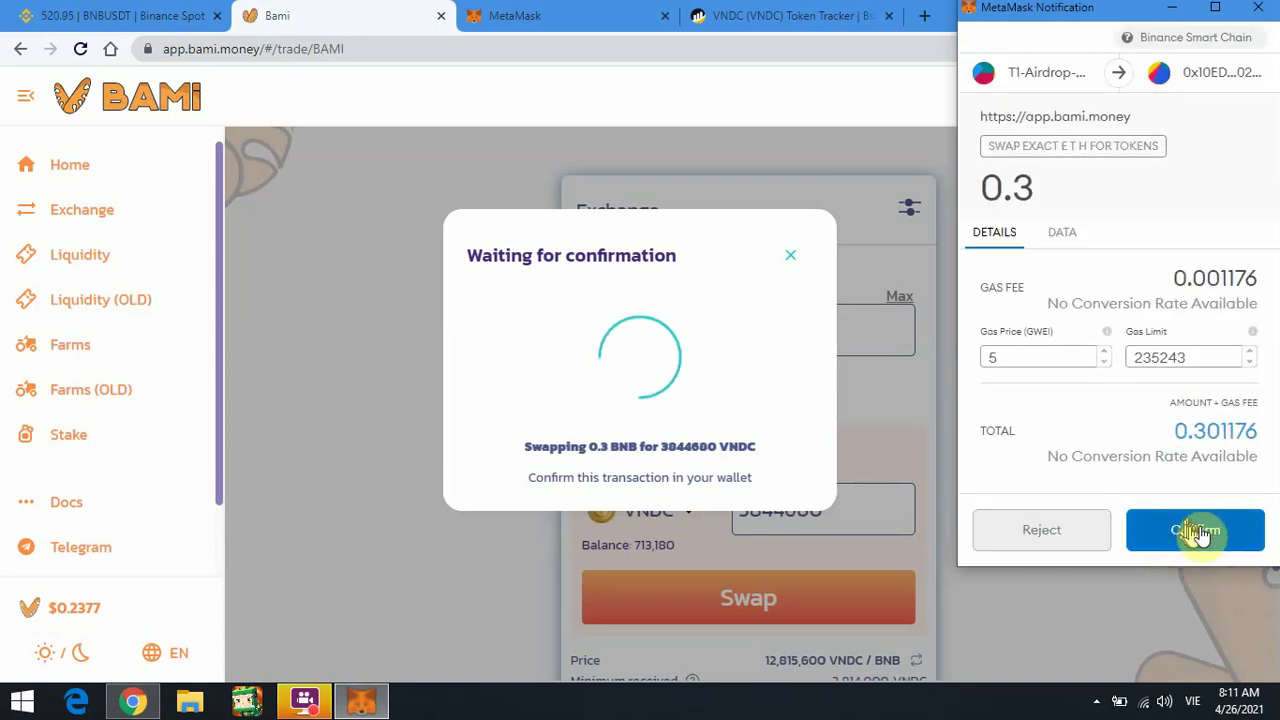
left_click(1190, 532)
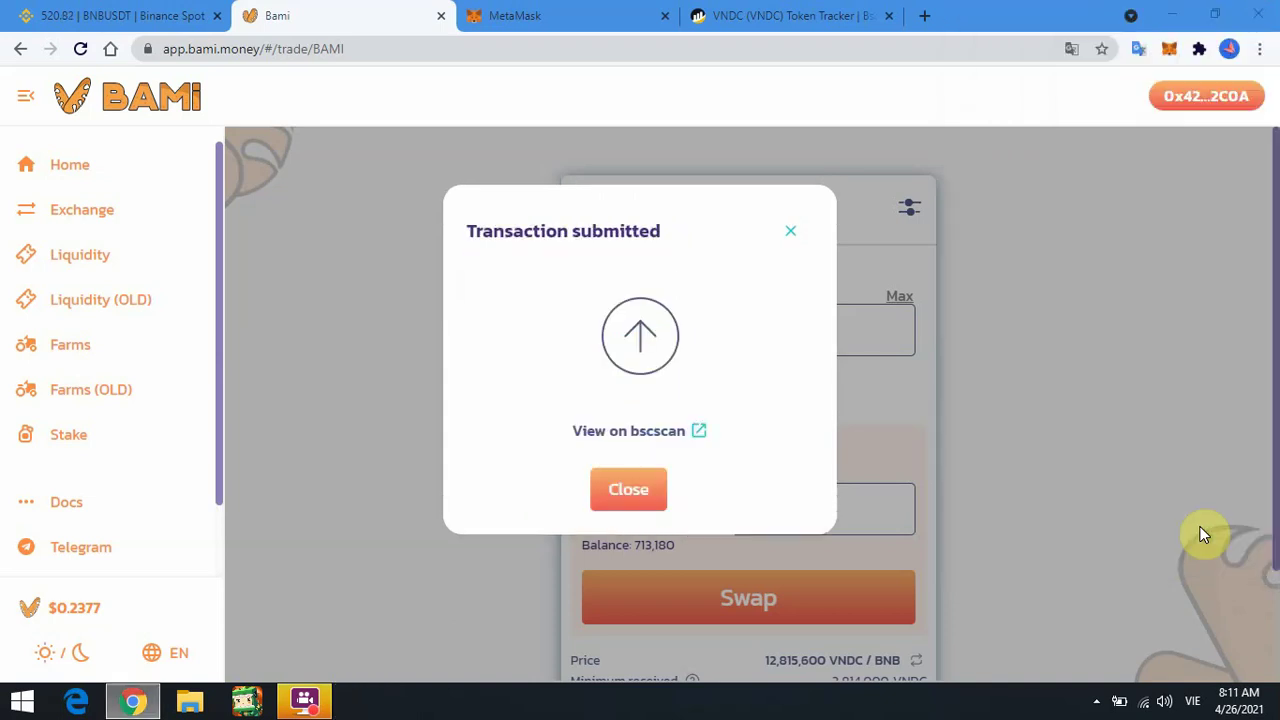
left_click(628, 490)
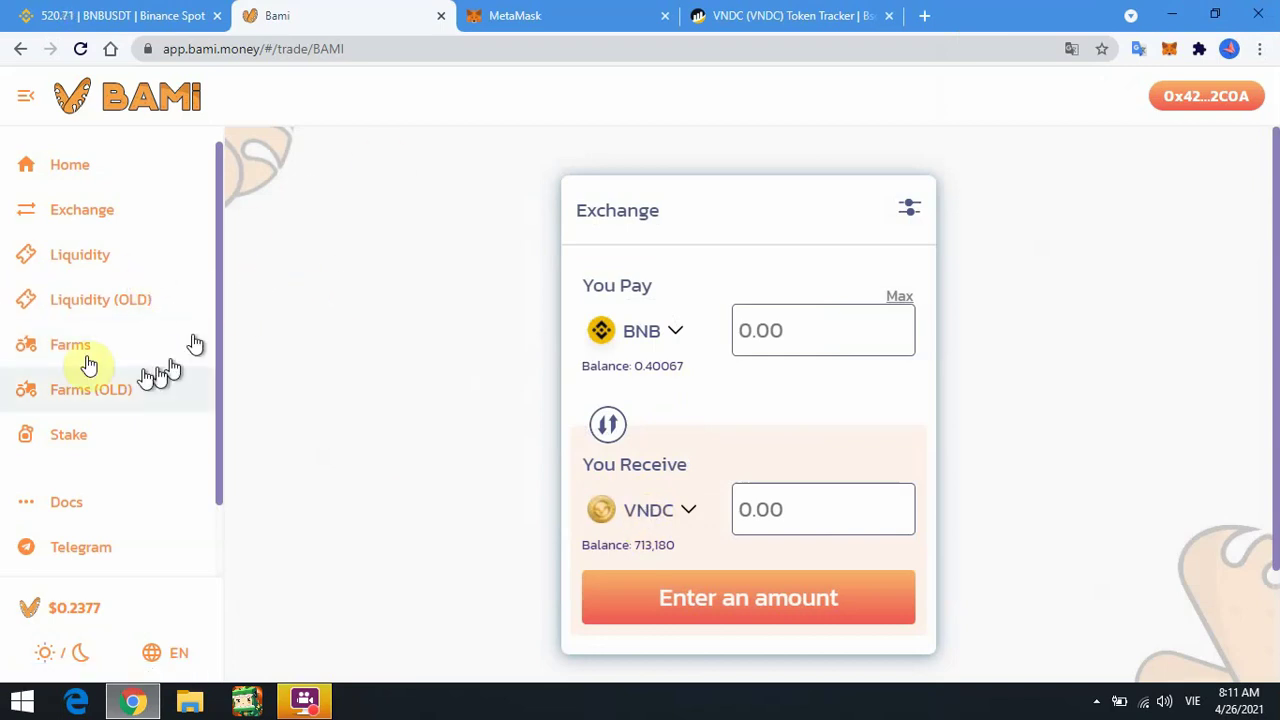
Switch to MetaMask to check the account's asset list, and return to Bami to check the exchange balances
left_click(545, 12)
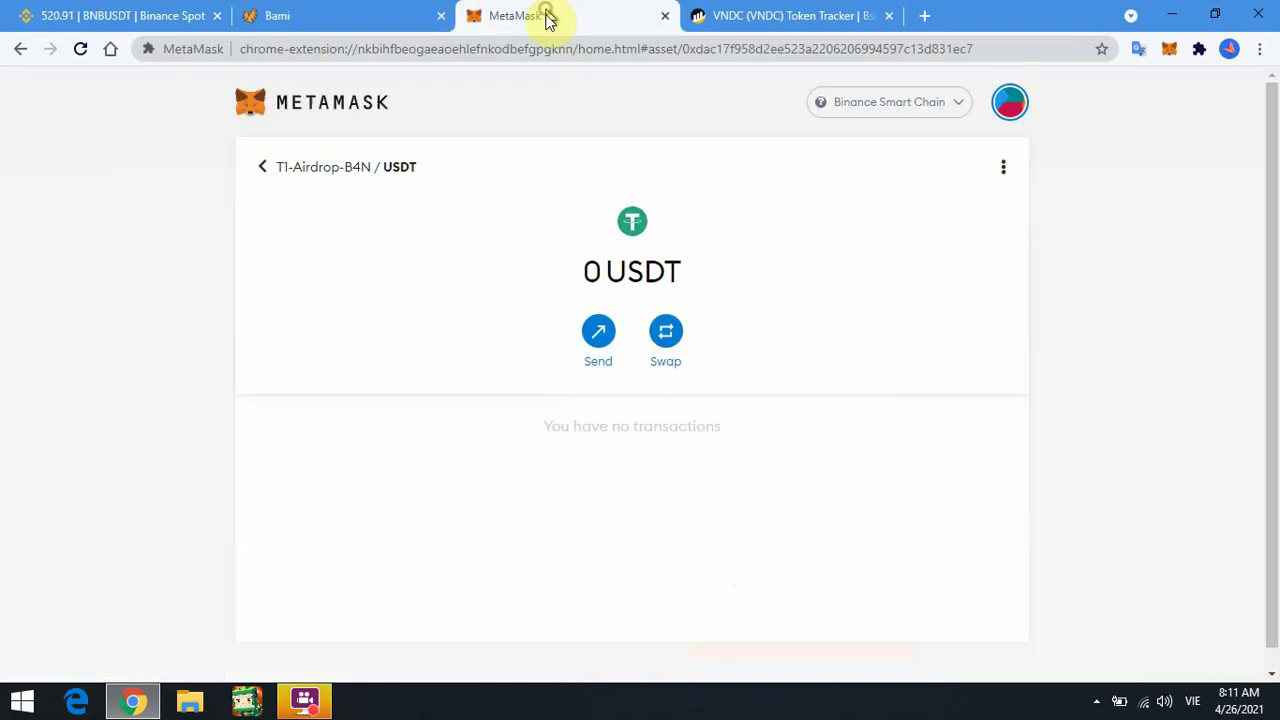
left_click(298, 168)
left_click(371, 14)
left_click(545, 10)
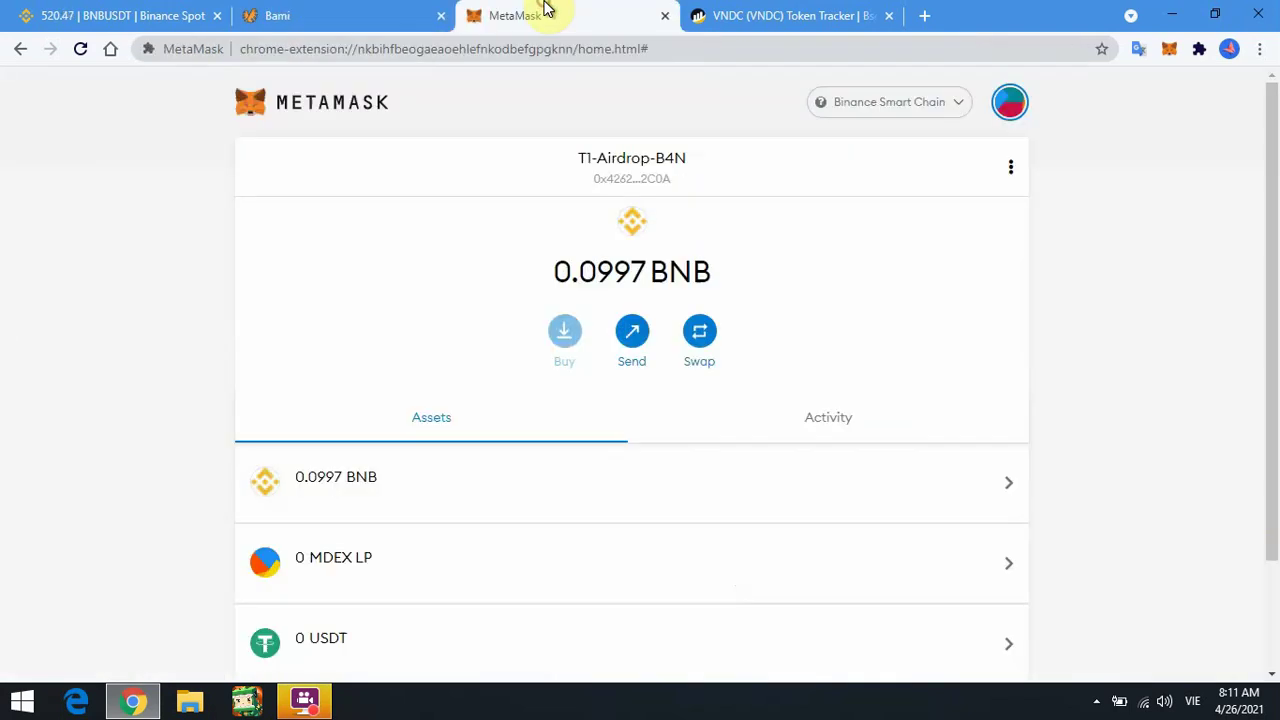
scroll(500, 334, "down", 2)
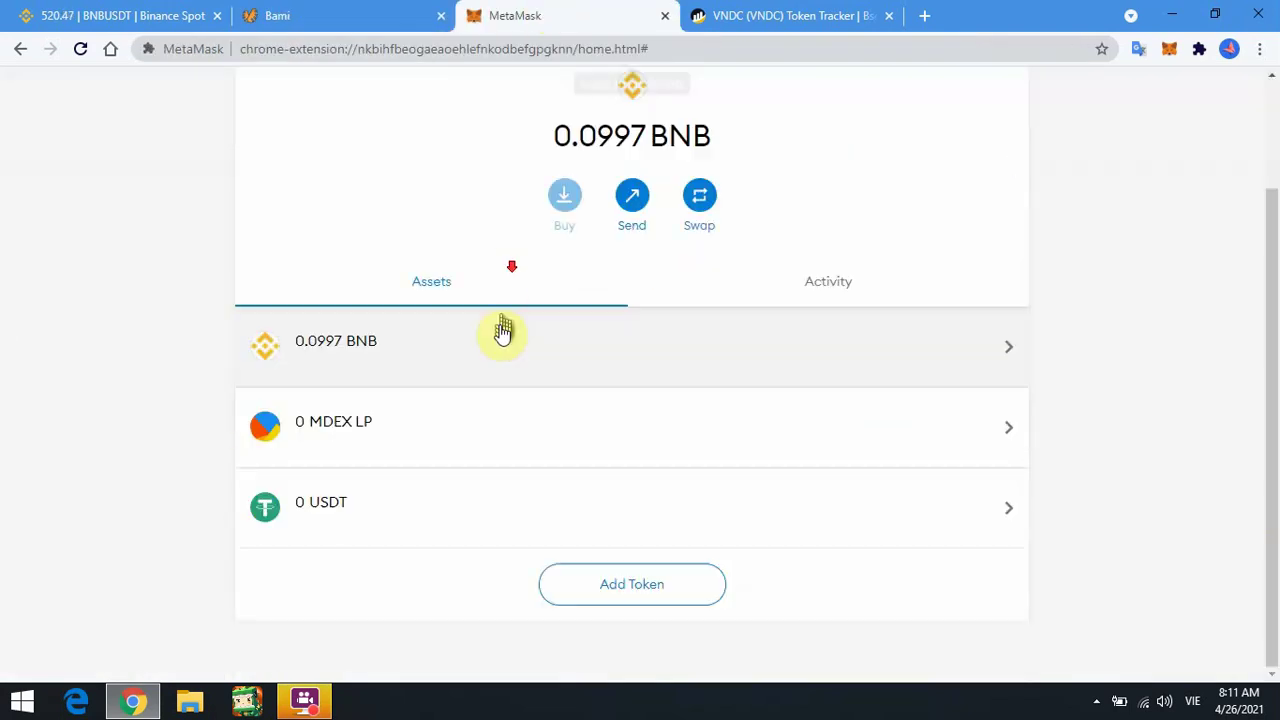
left_click(371, 12)
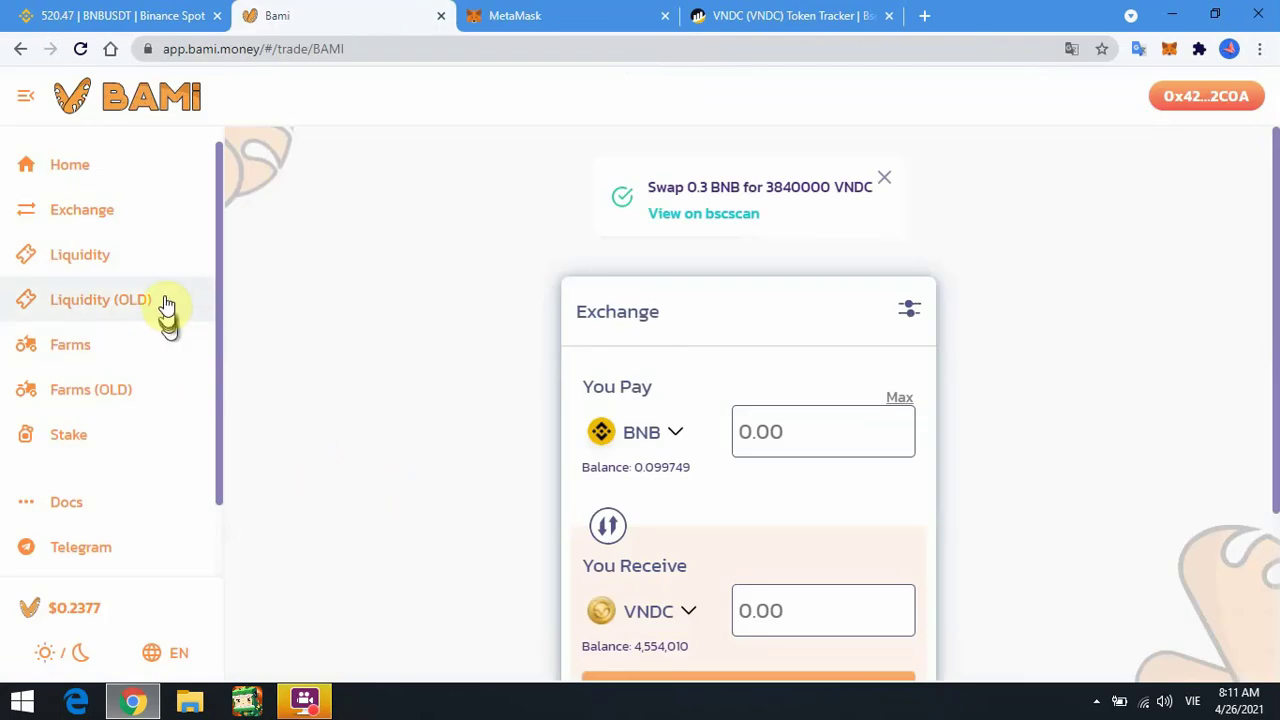
scroll(165, 408, "down", 2)
scroll(163, 411, "up", 2)
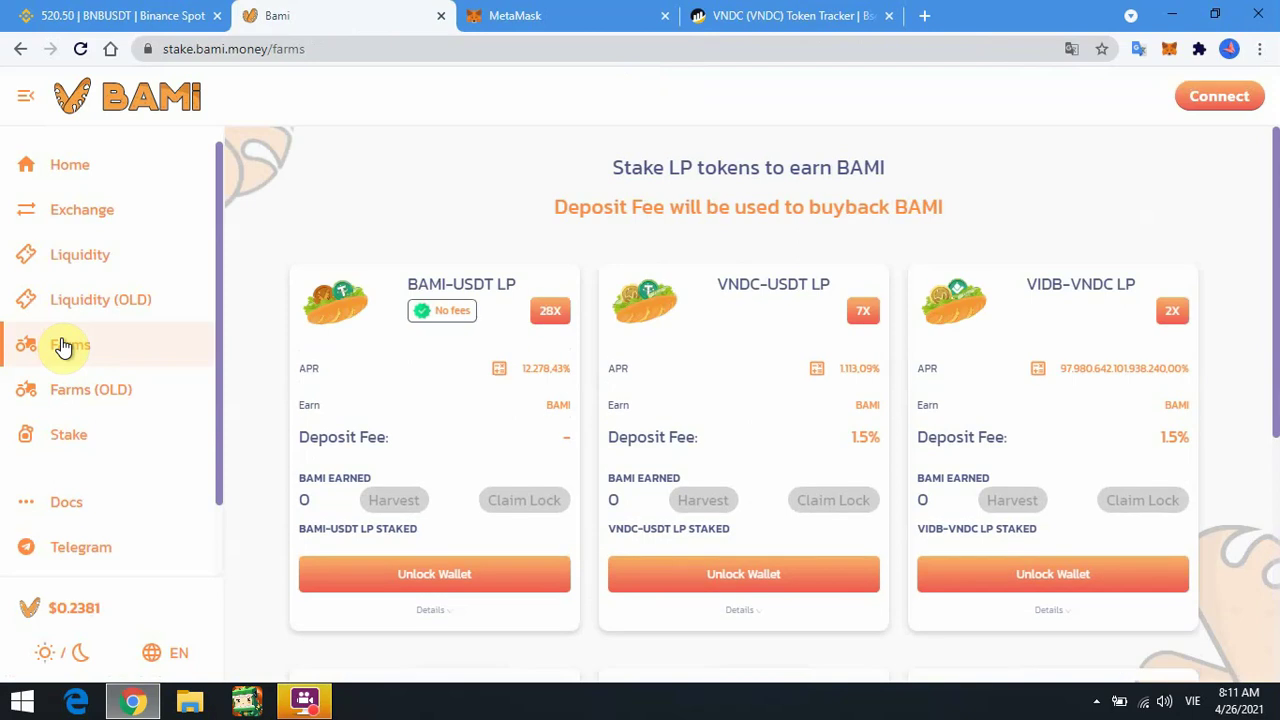
Connect the MetaMask wallet on the Farms page and approve the VNDC-USDT LP contract, confirming the spending permission
left_click(784, 578)
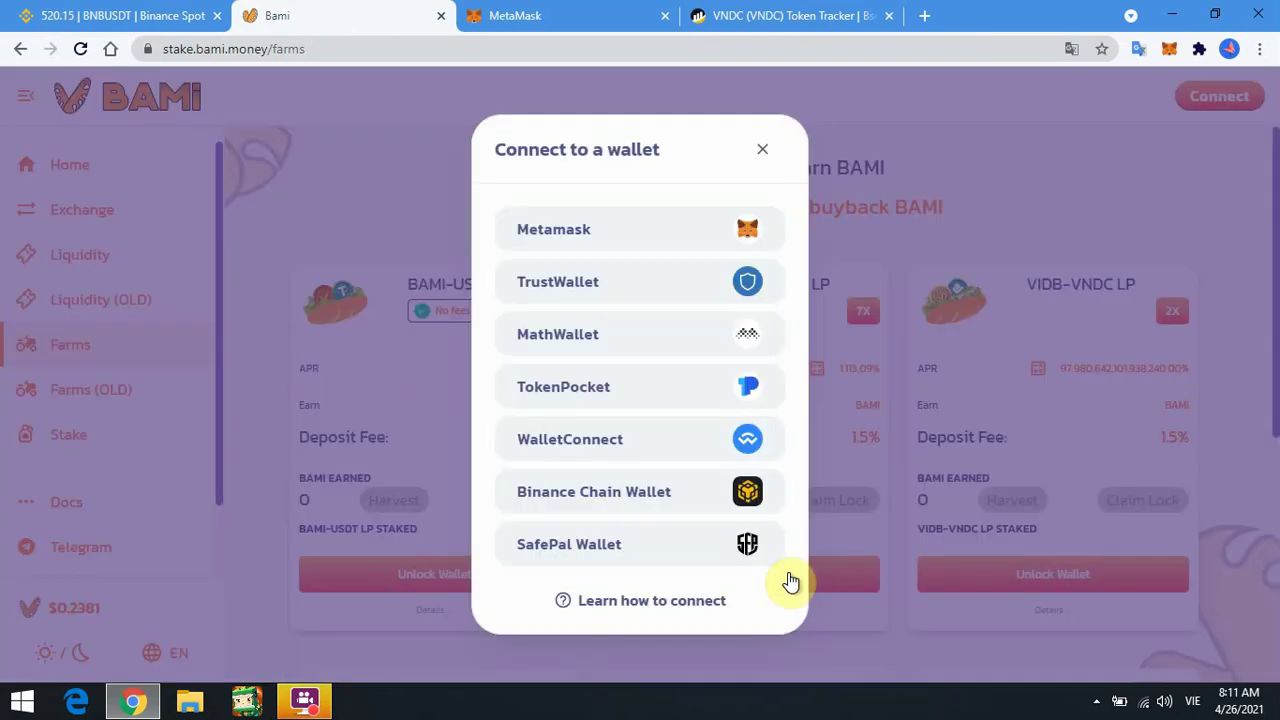
left_click(655, 231)
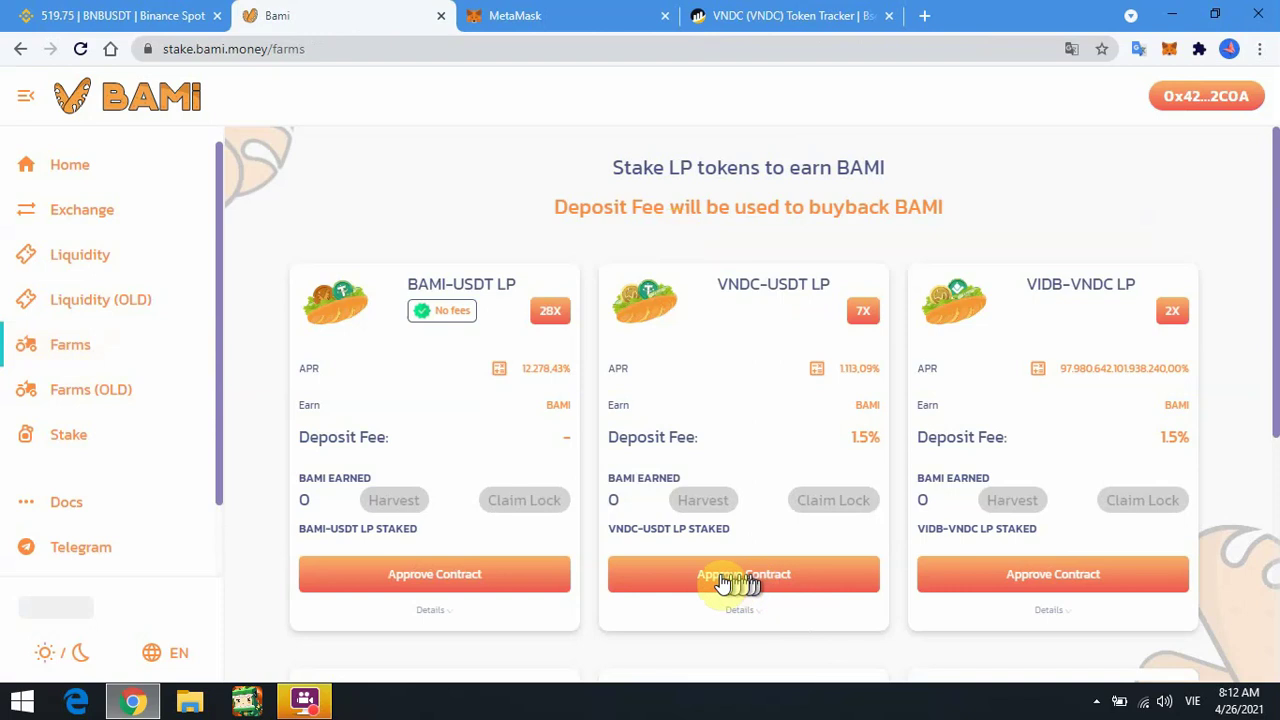
left_click(767, 580)
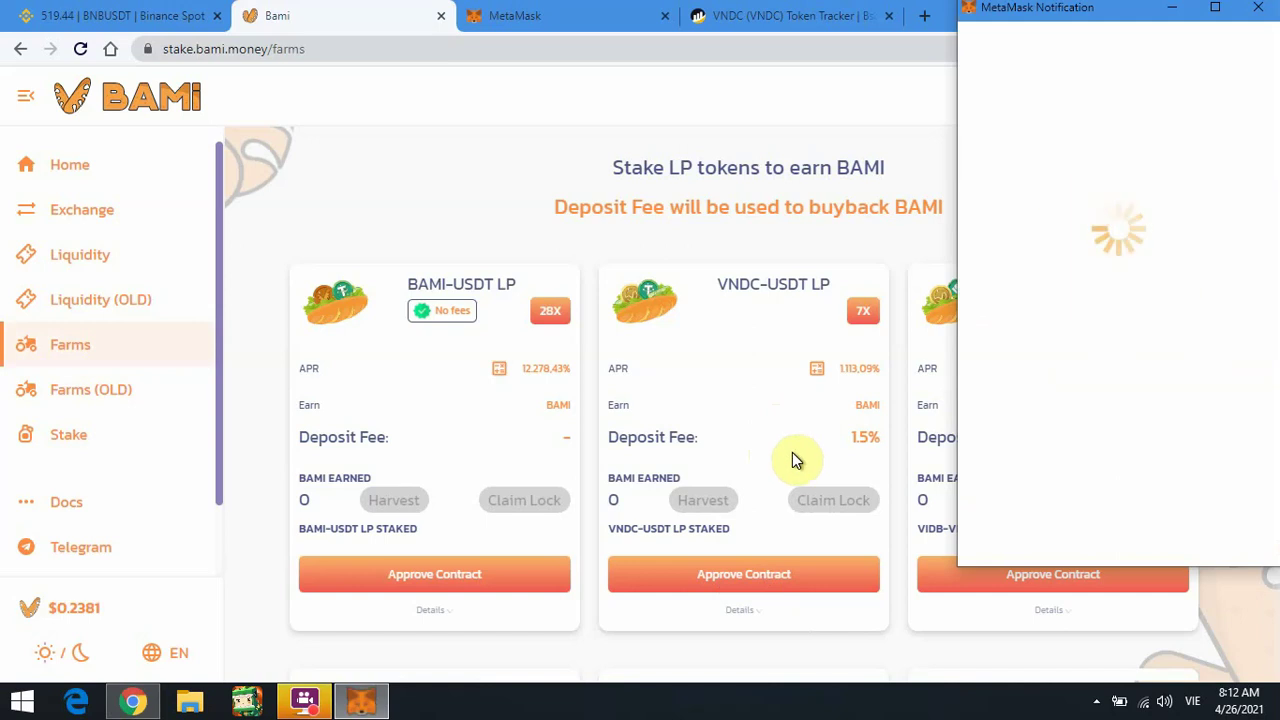
scroll(1272, 482, "down", 2)
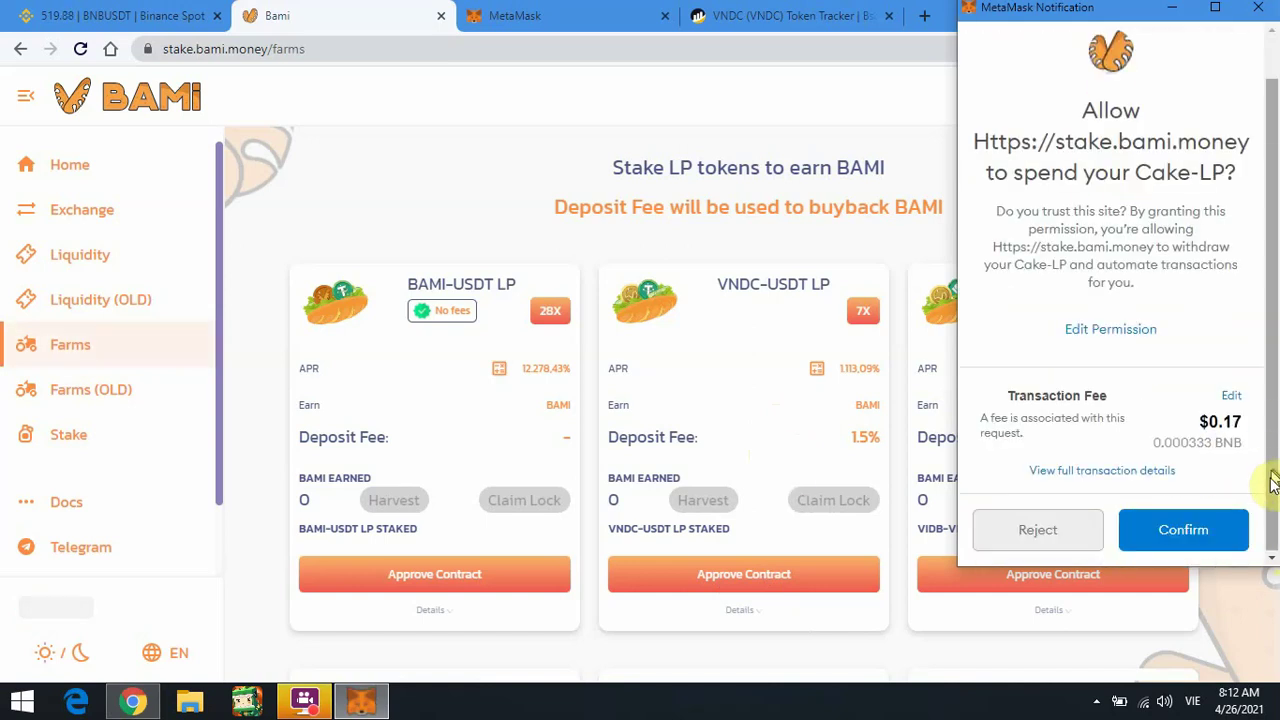
left_click(1189, 529)
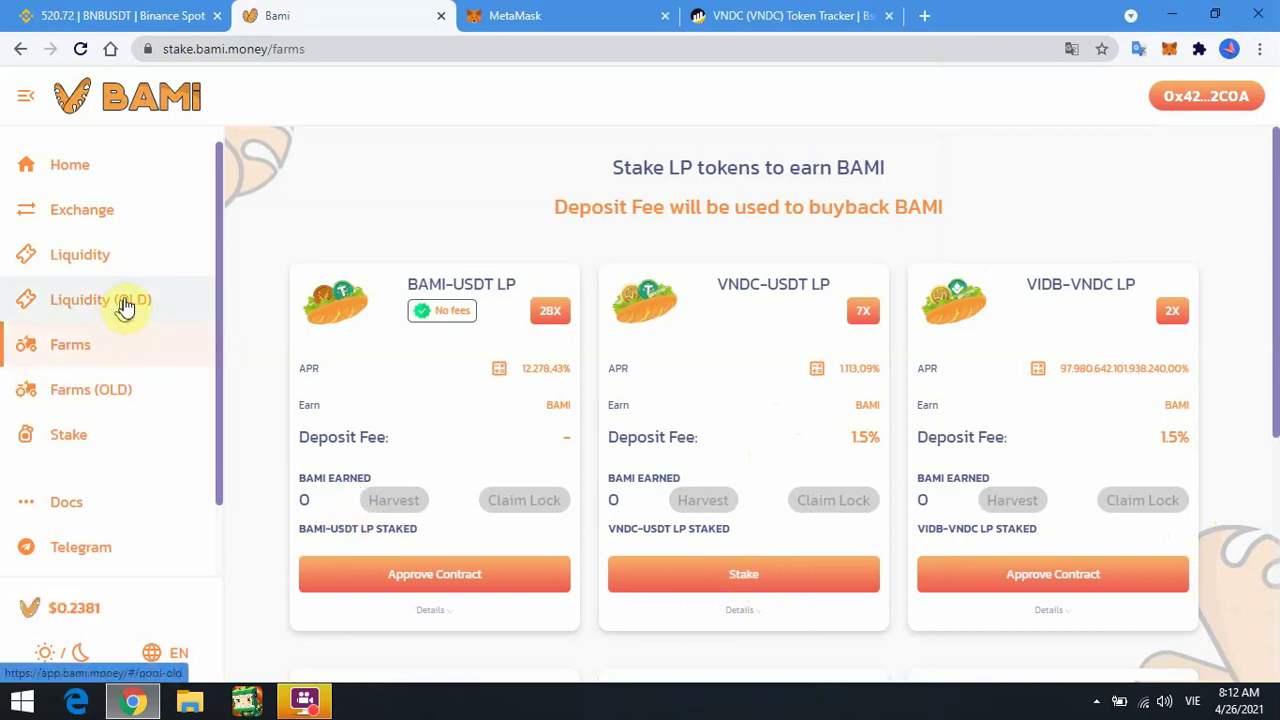
left_click(710, 576)
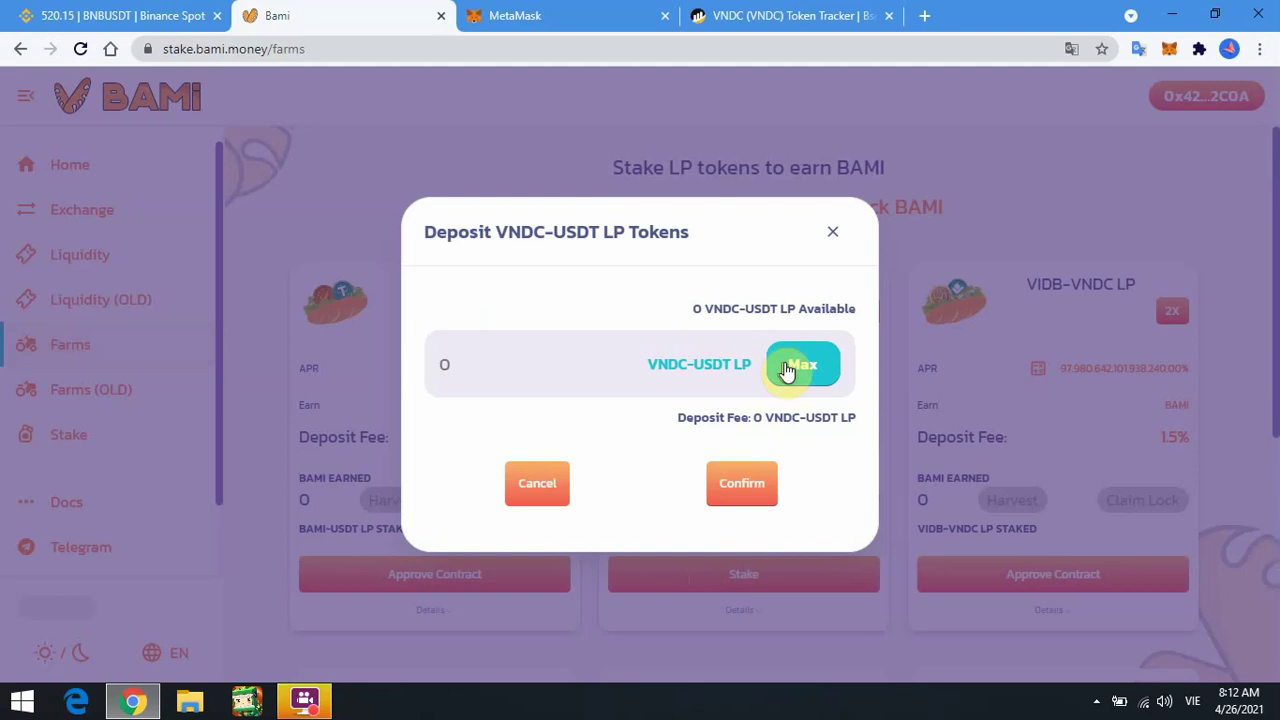
left_click(778, 366)
left_click(530, 485)
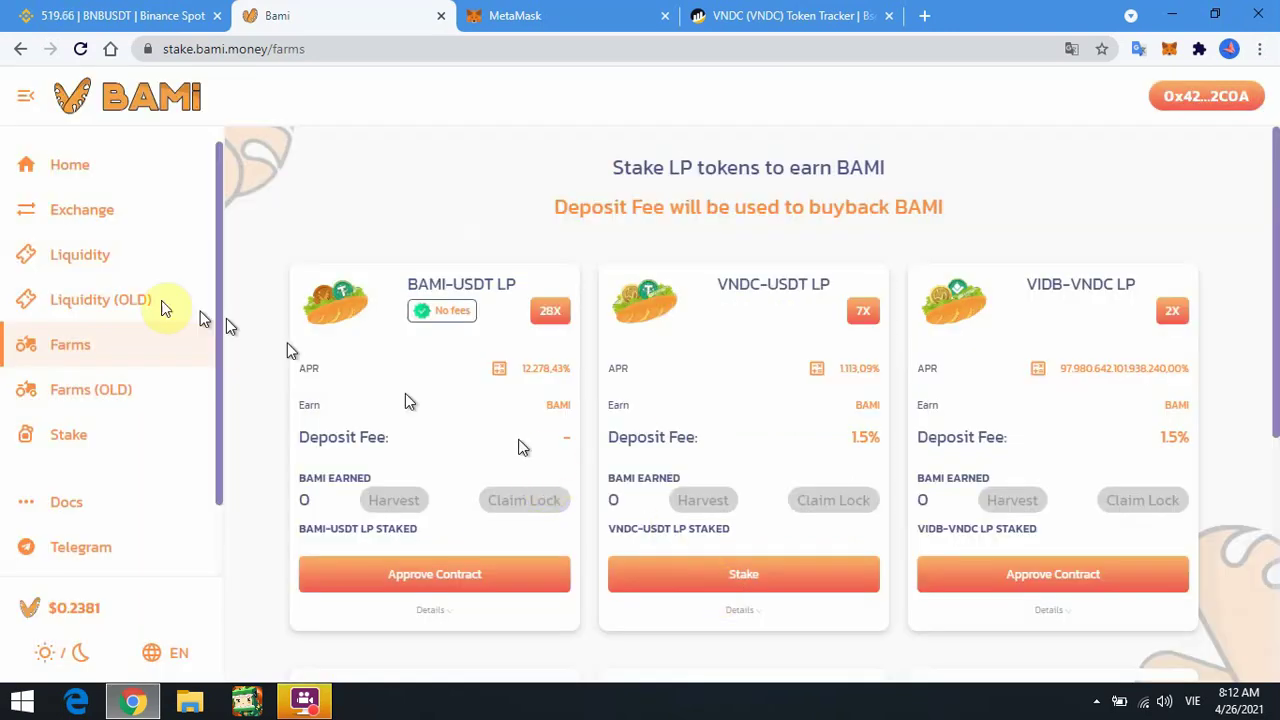
Start adding liquidity on the Liquidity page and choose VNDC and Tether USD as the token pair
left_click(82, 264)
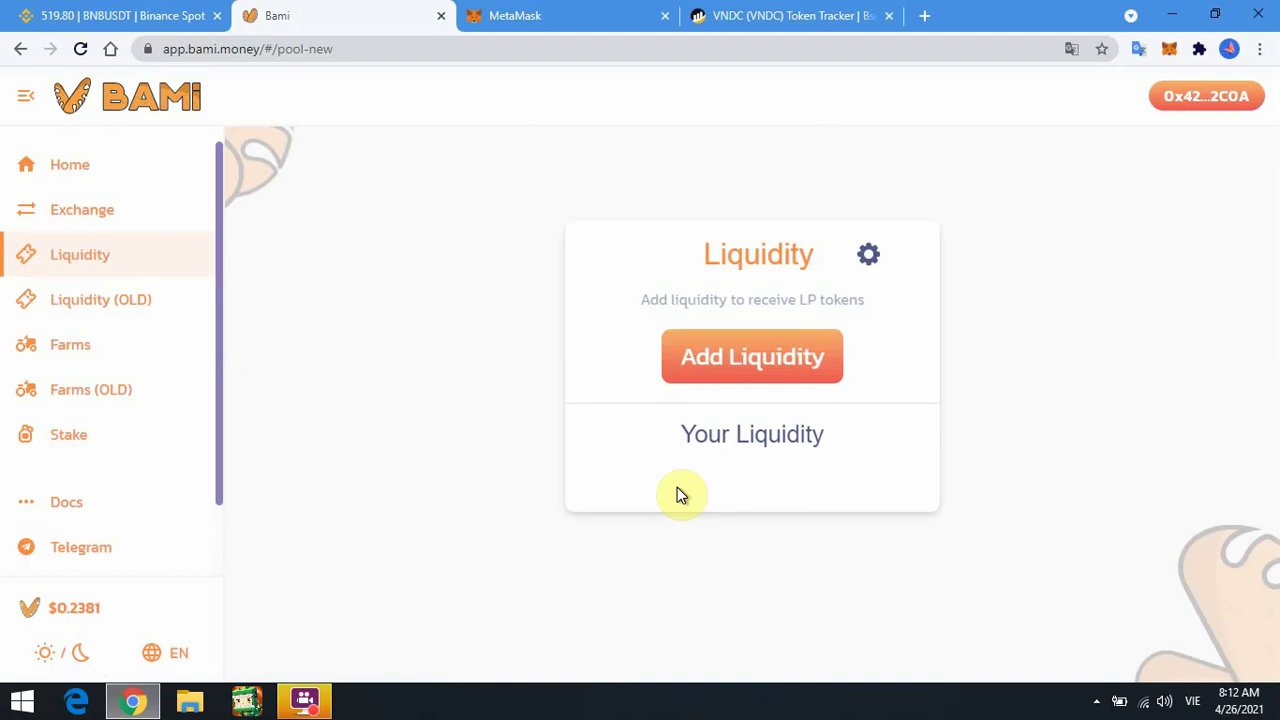
left_click(780, 366)
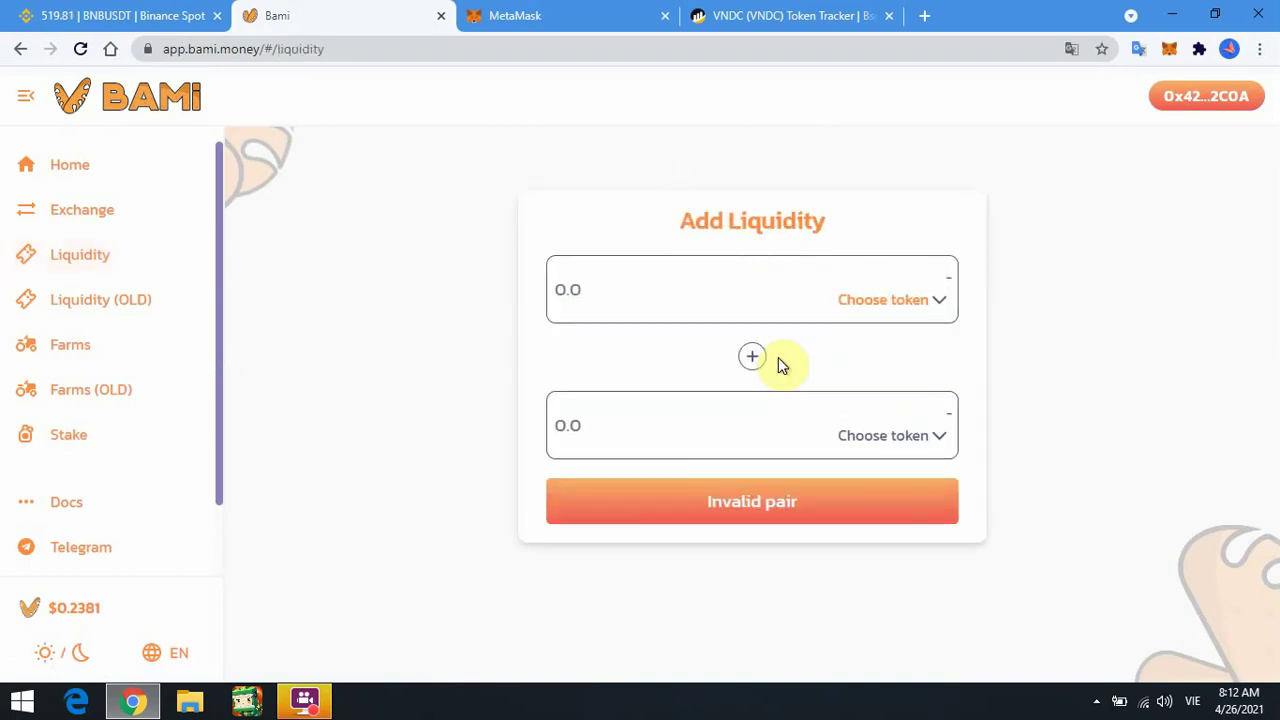
left_click(935, 300)
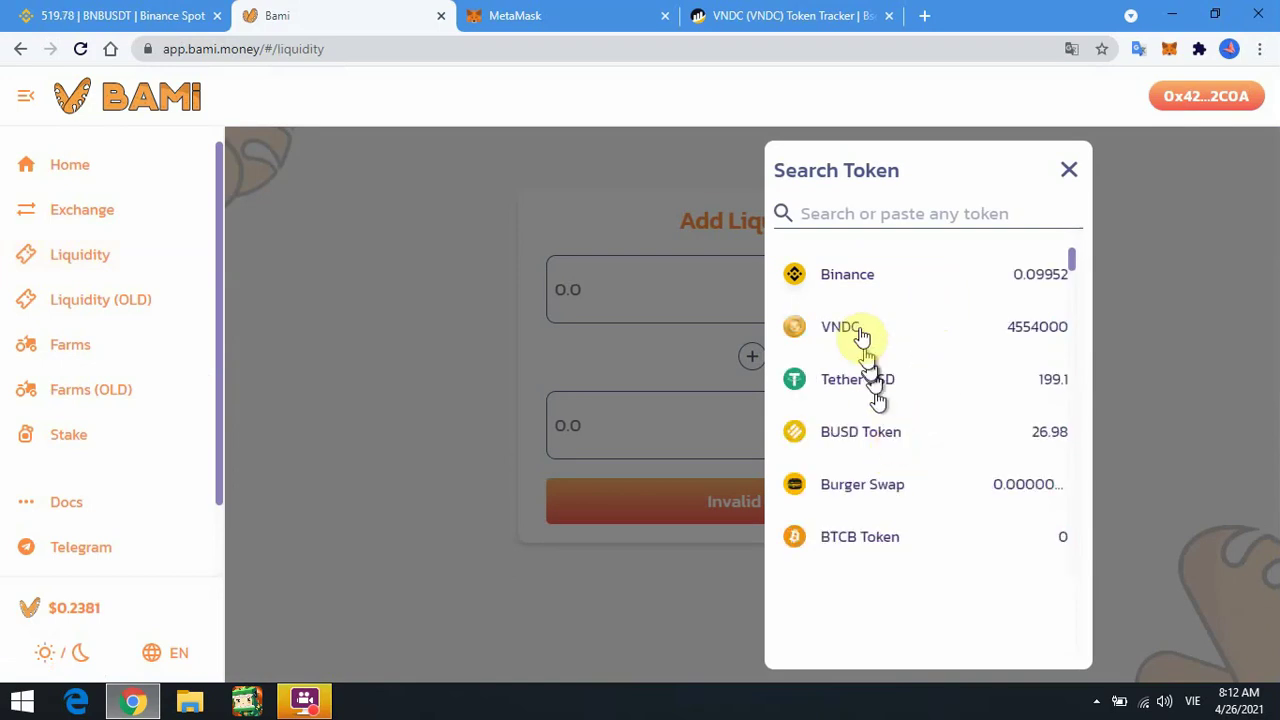
left_click(850, 330)
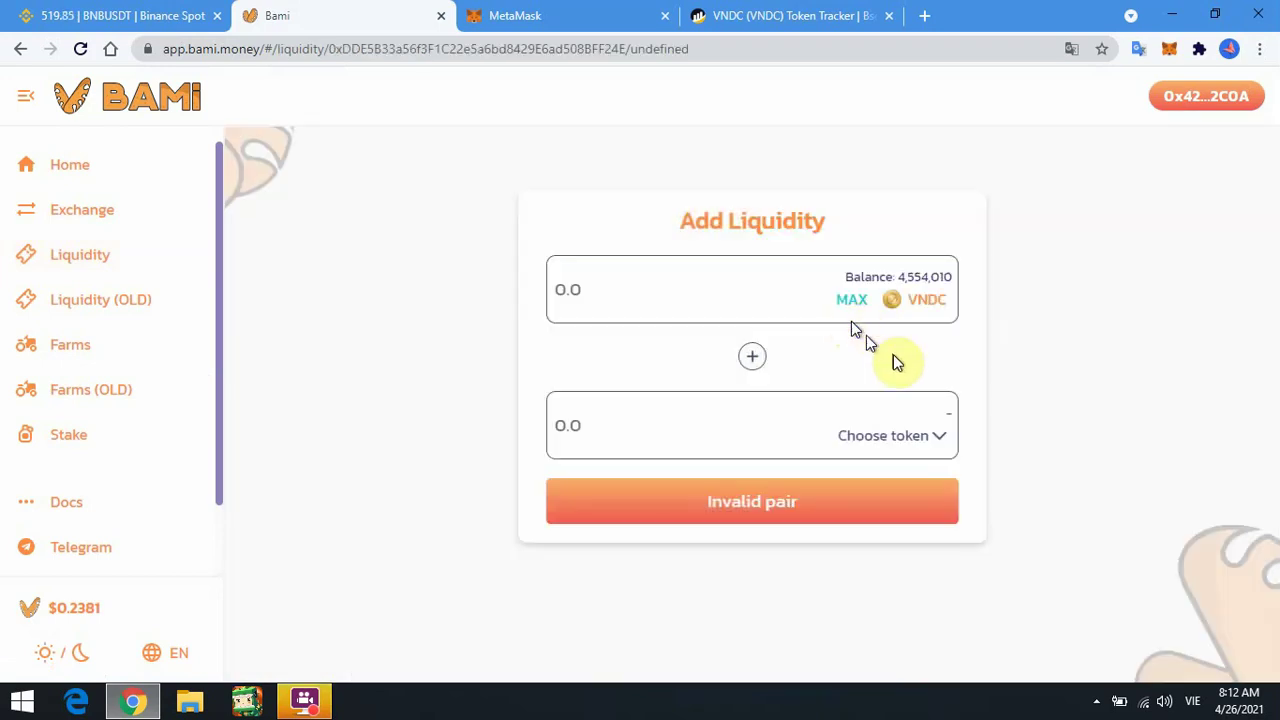
left_click(934, 436)
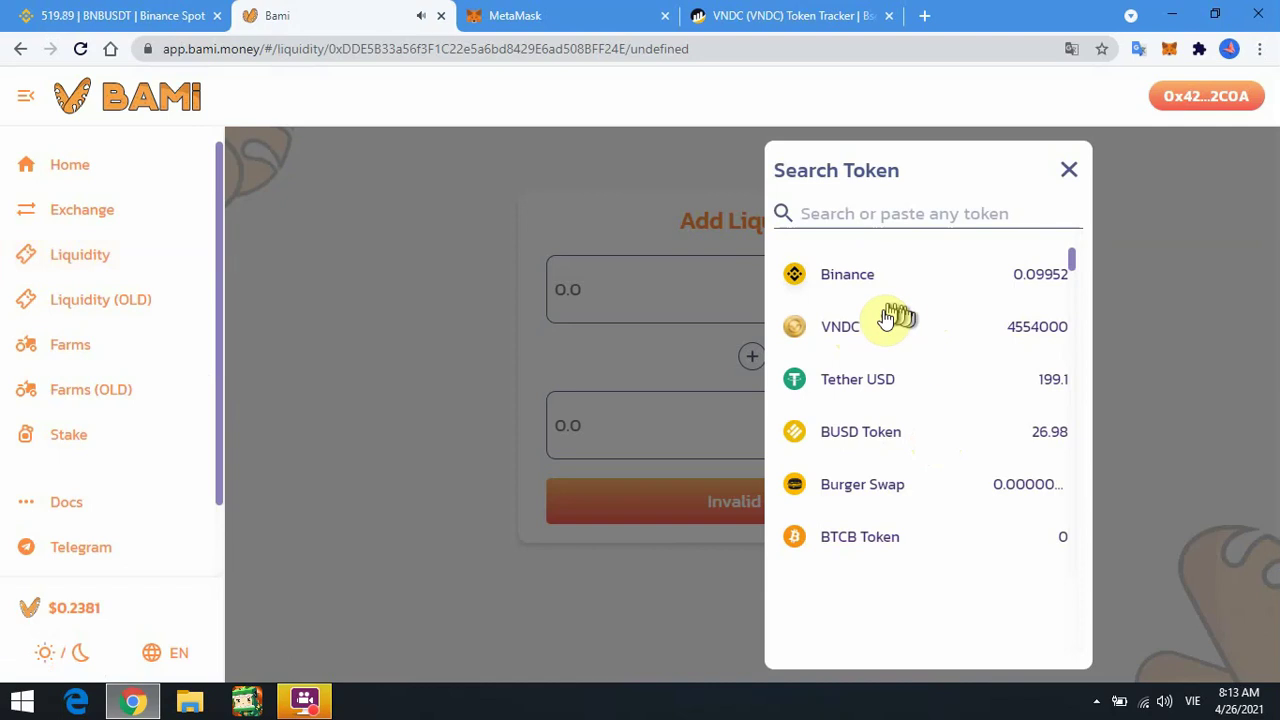
left_click(887, 381)
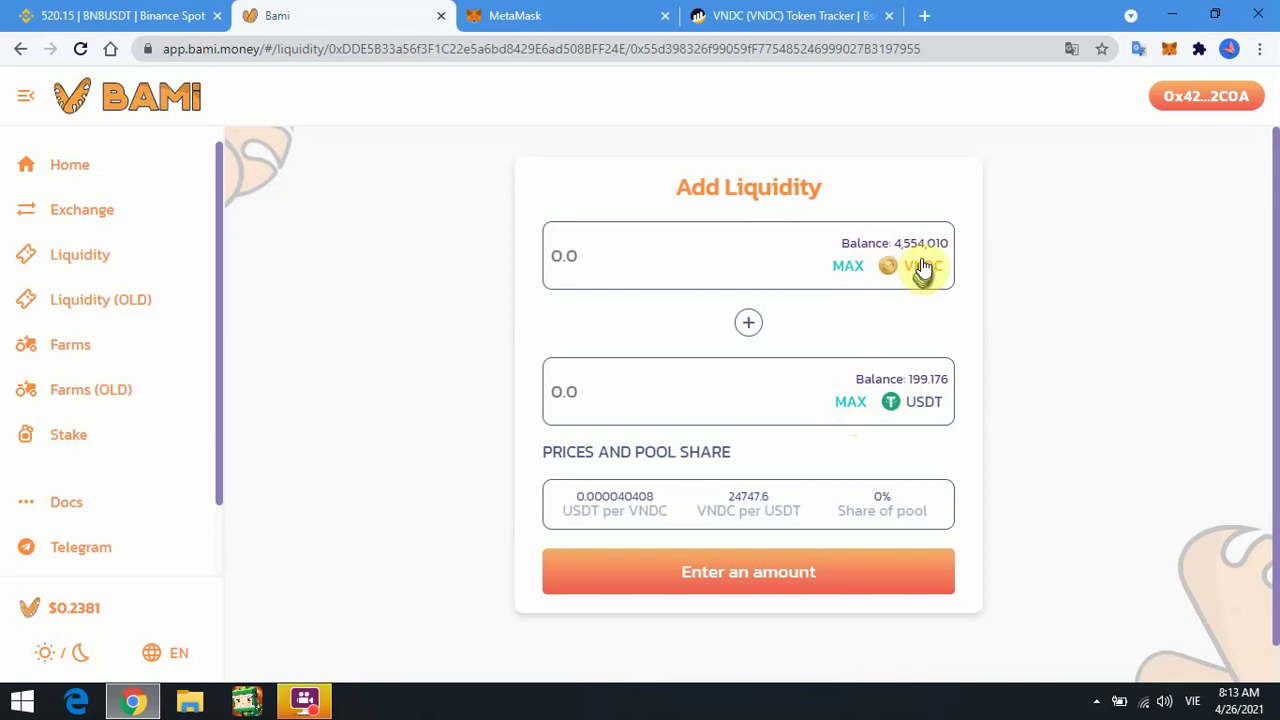
left_click(853, 405)
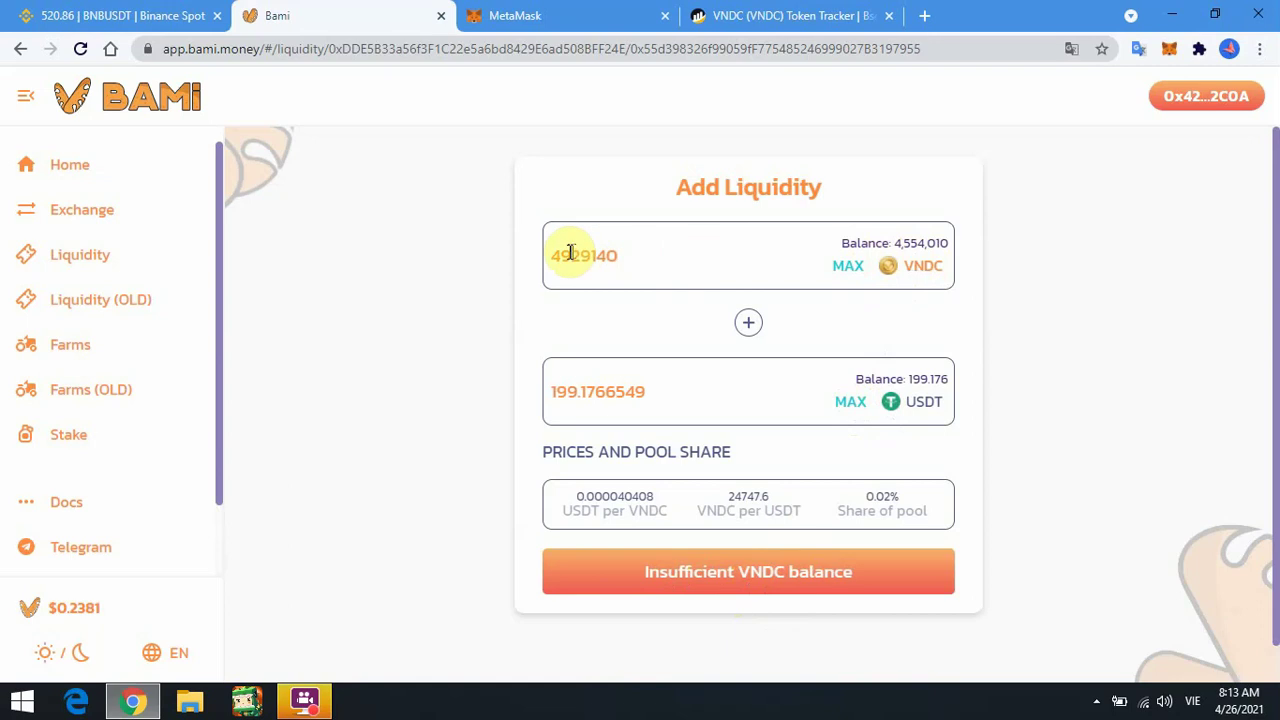
left_click(668, 389)
left_click(556, 391, "shift")
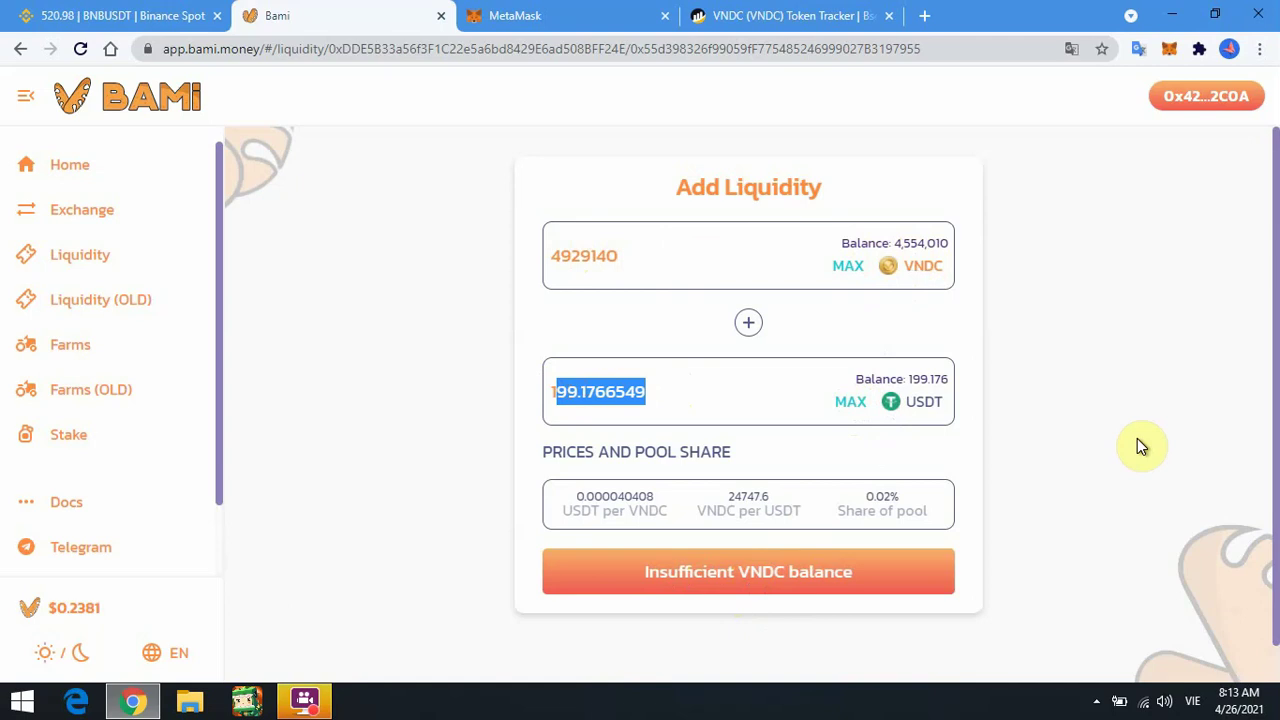
type("180")
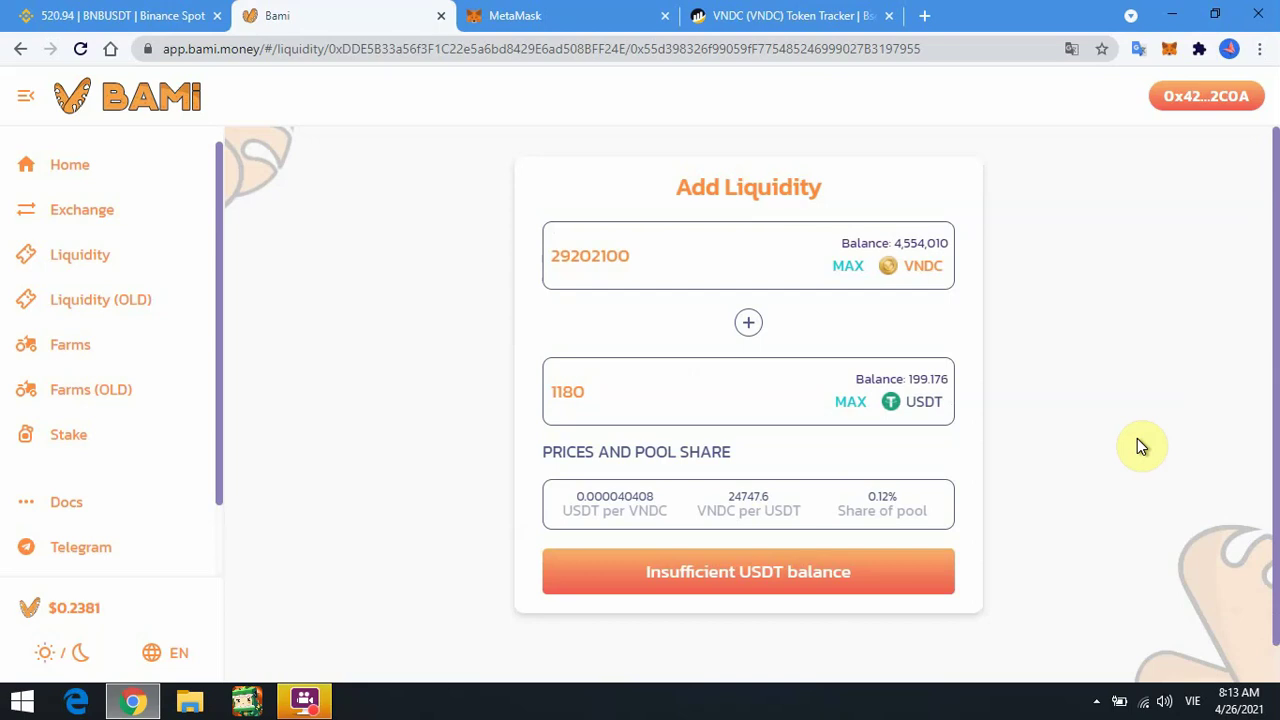
Set the USDT amount of the VNDC-USDT liquidity deposit to 180 and check the matching VNDC amount
left_click(848, 408)
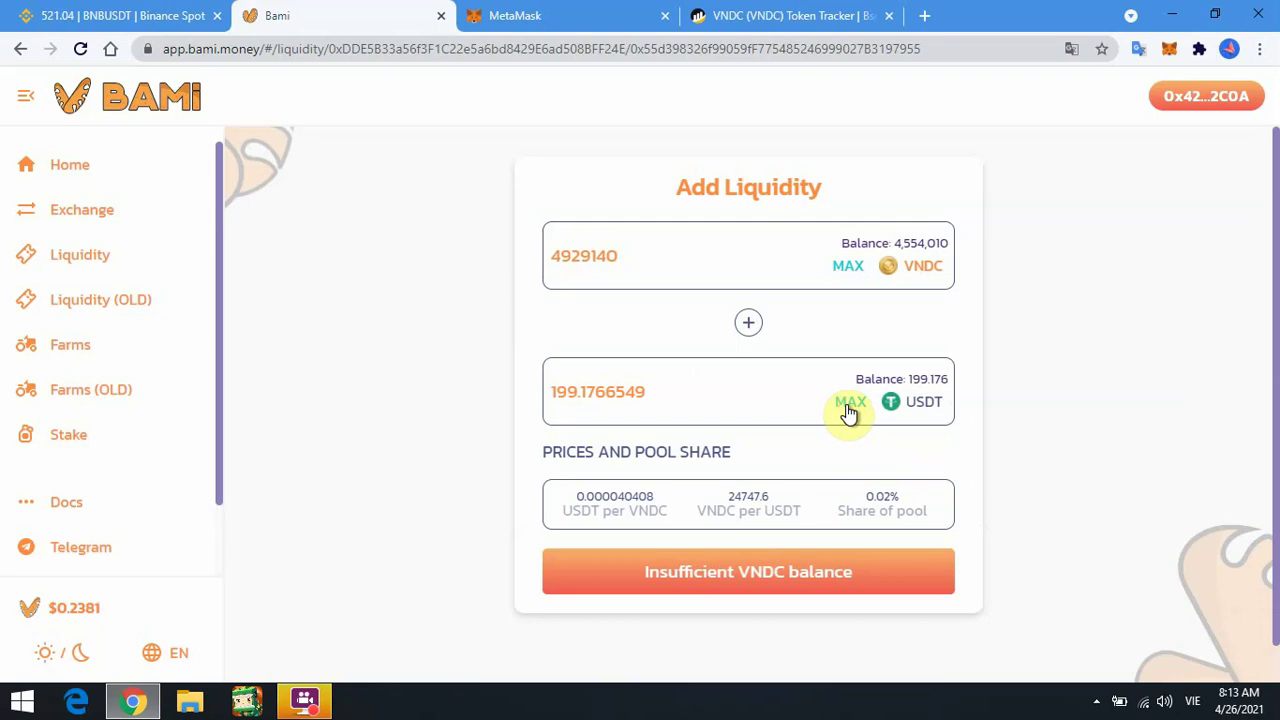
left_click(700, 394)
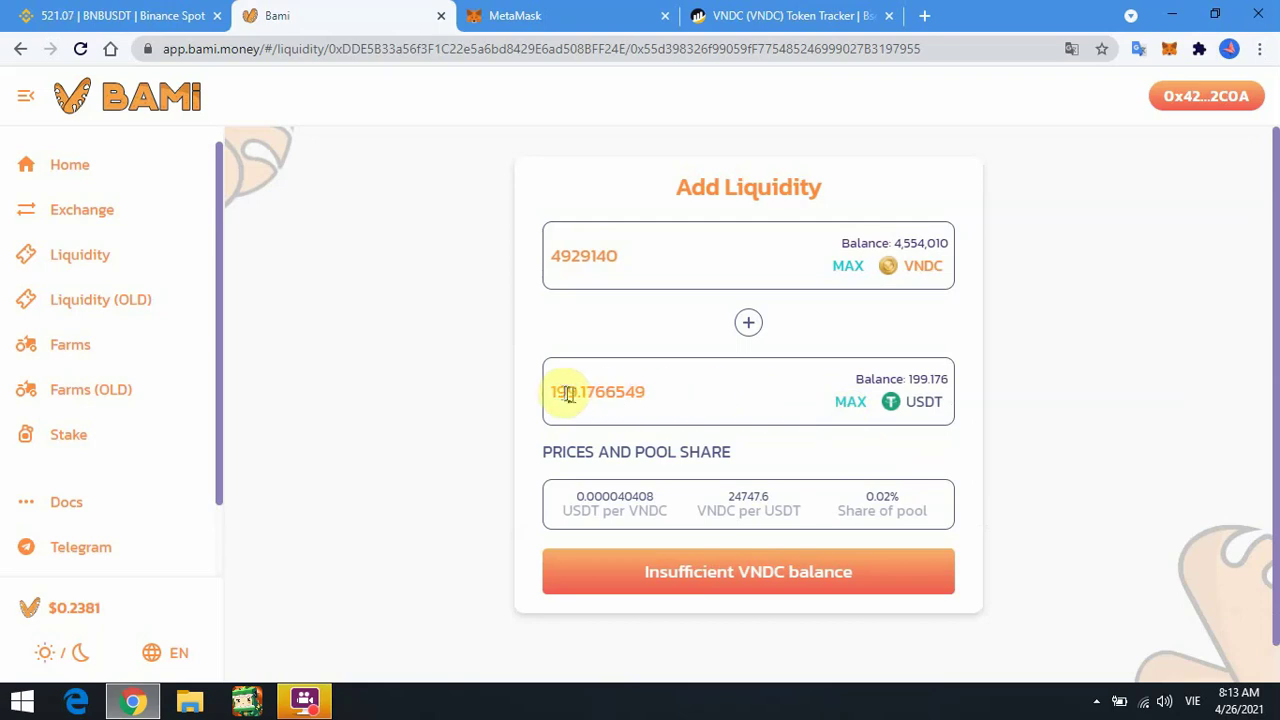
left_click_drag(558, 391, 730, 416)
type("80")
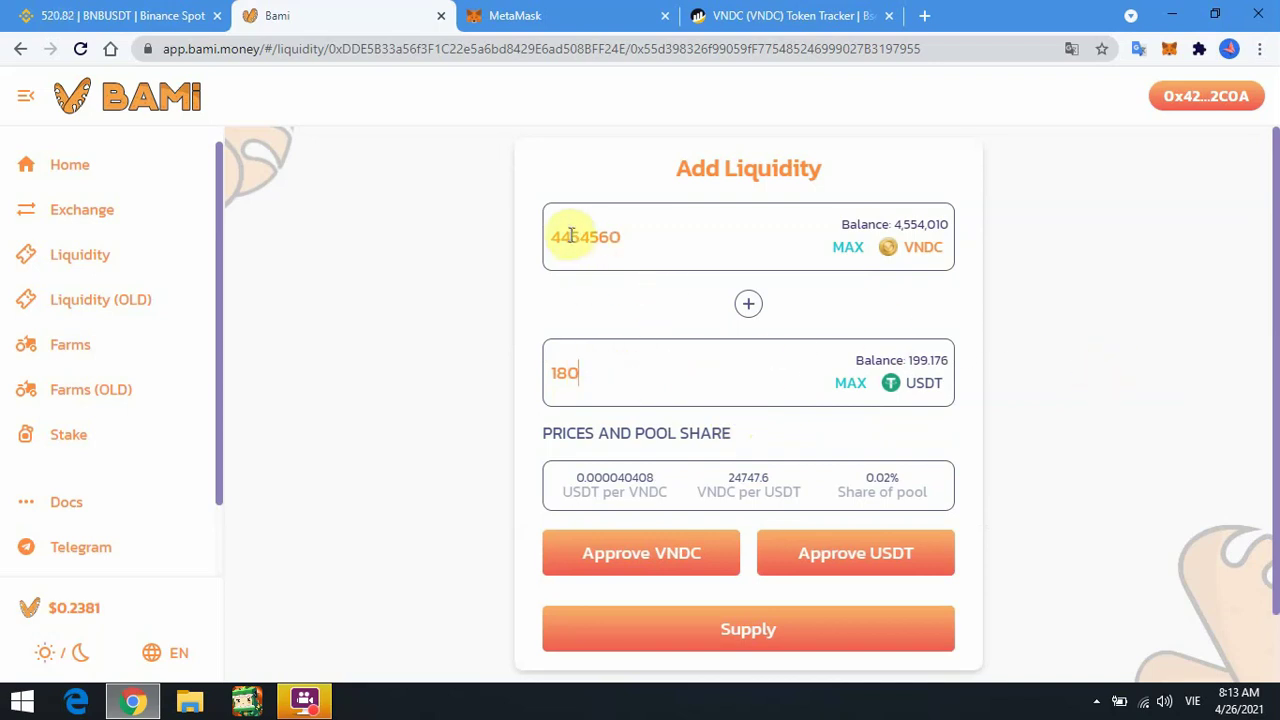
left_click_drag(560, 234, 580, 236)
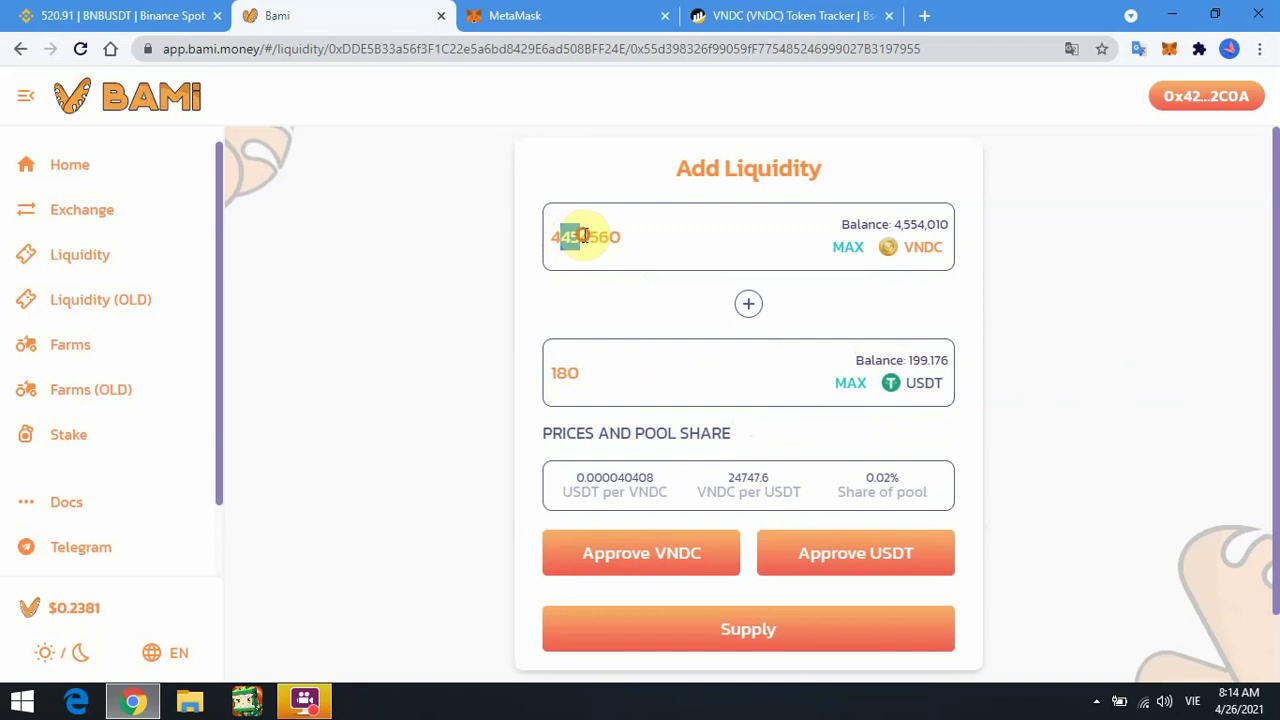
left_click(594, 374)
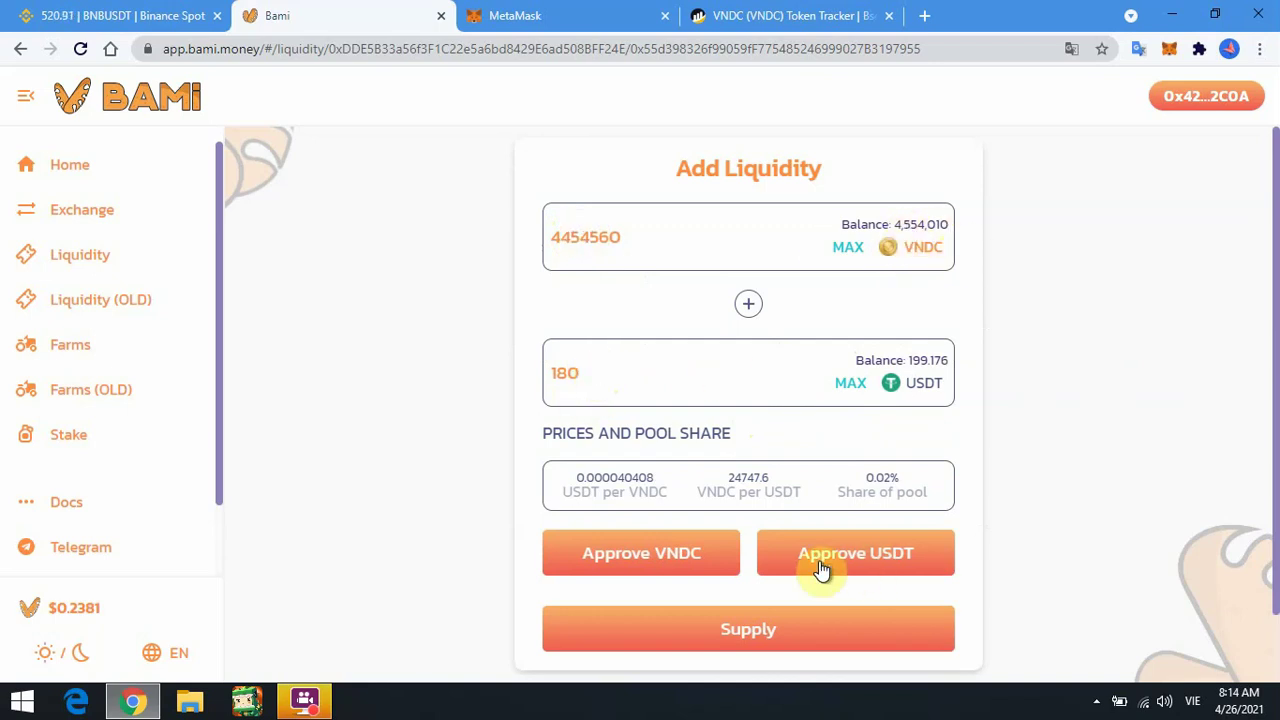
Approve VNDC and USDT for the liquidity deposit, confirming both spending permissions in MetaMask
left_click(693, 557)
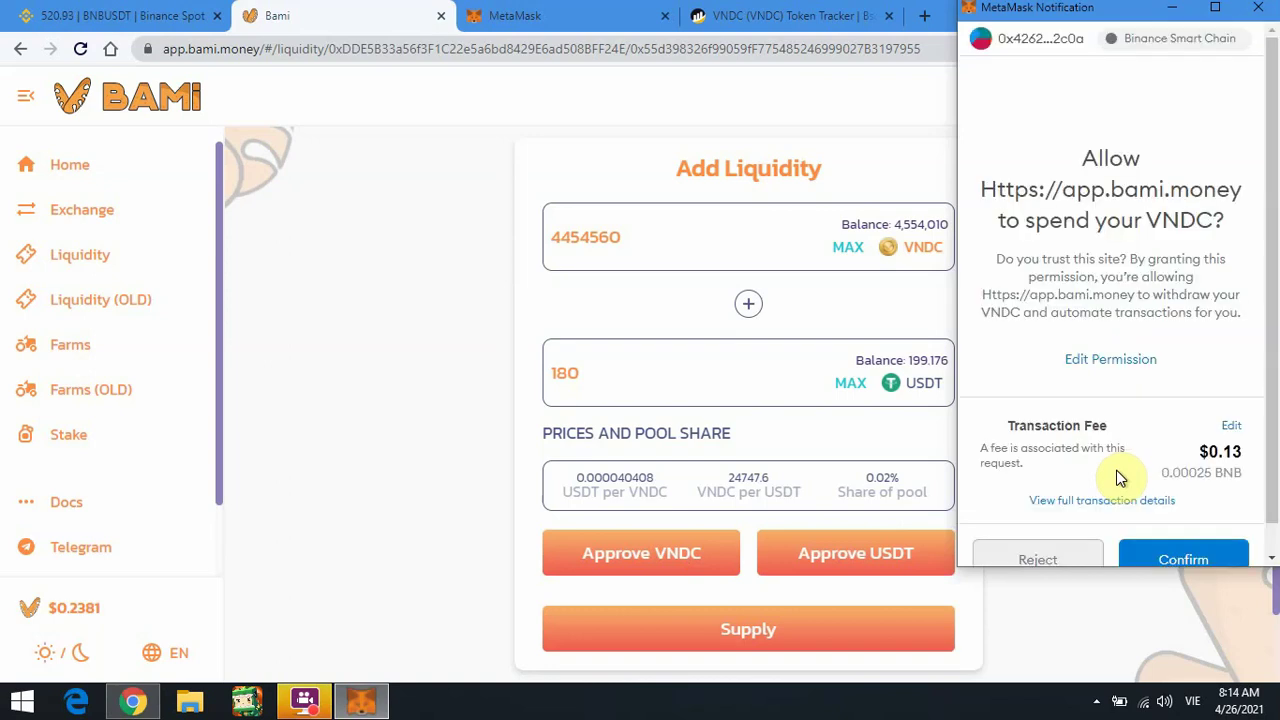
left_click(1183, 561)
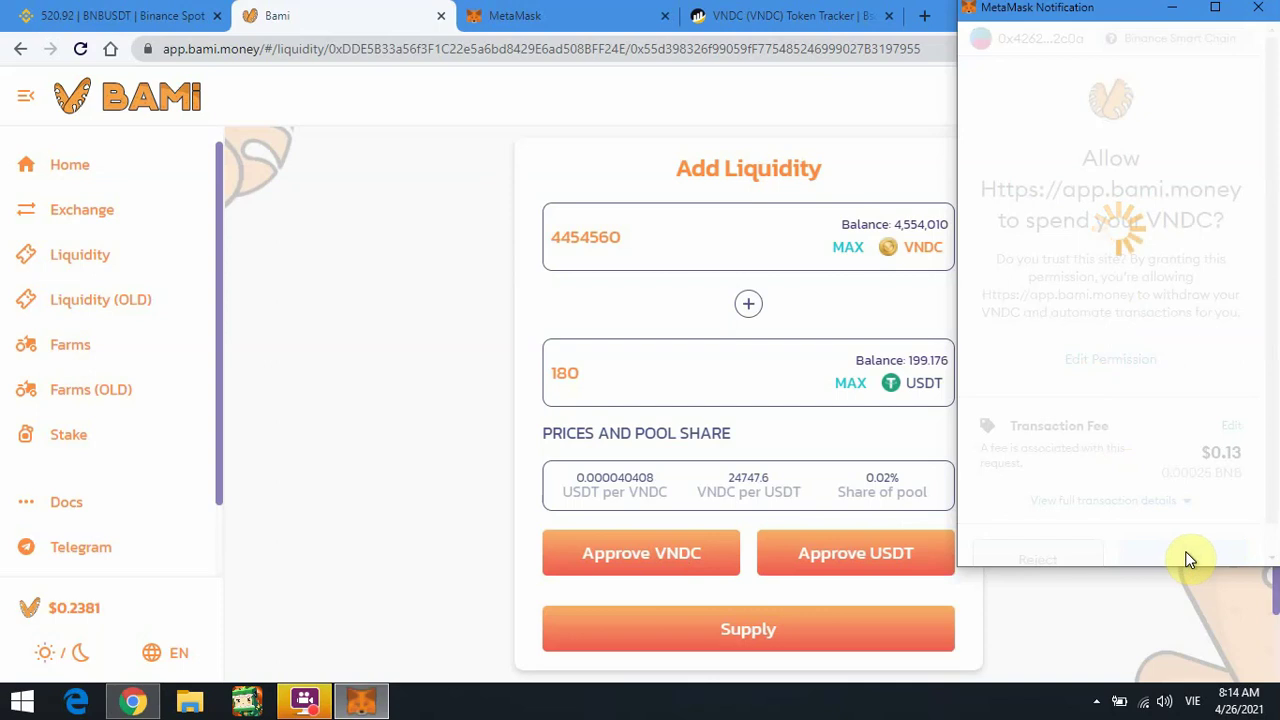
left_click(862, 556)
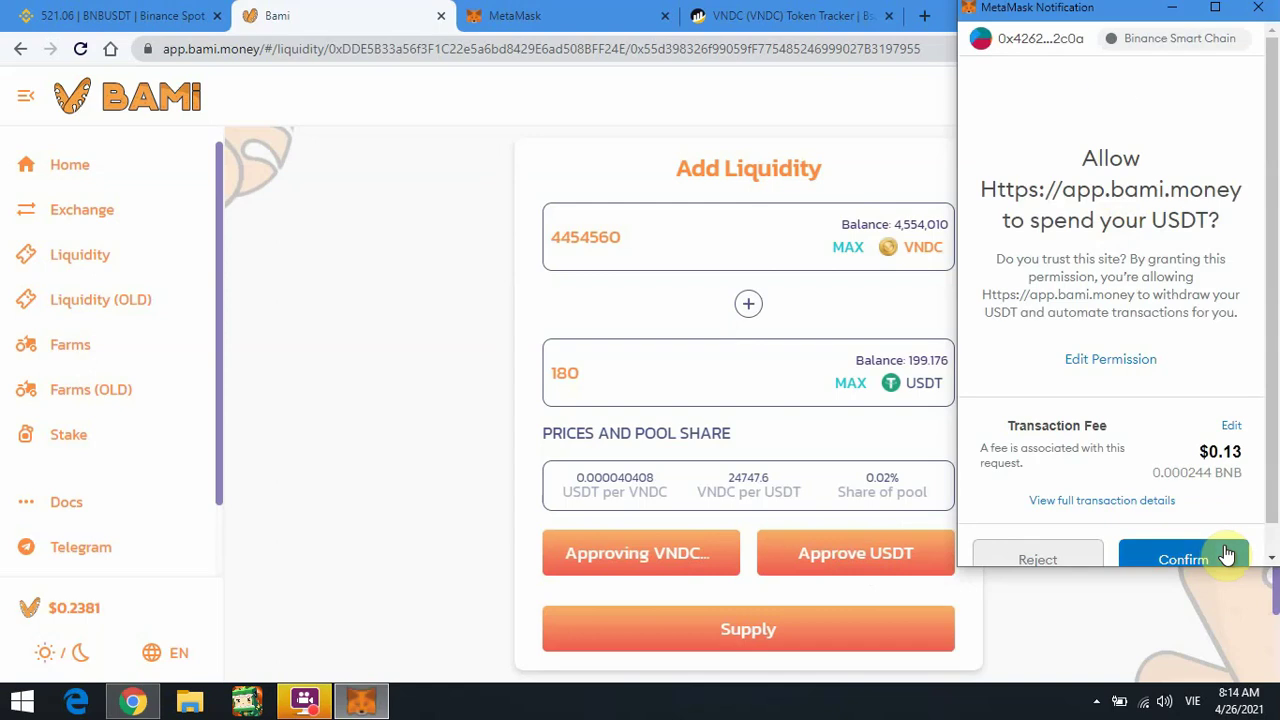
left_click(1224, 555)
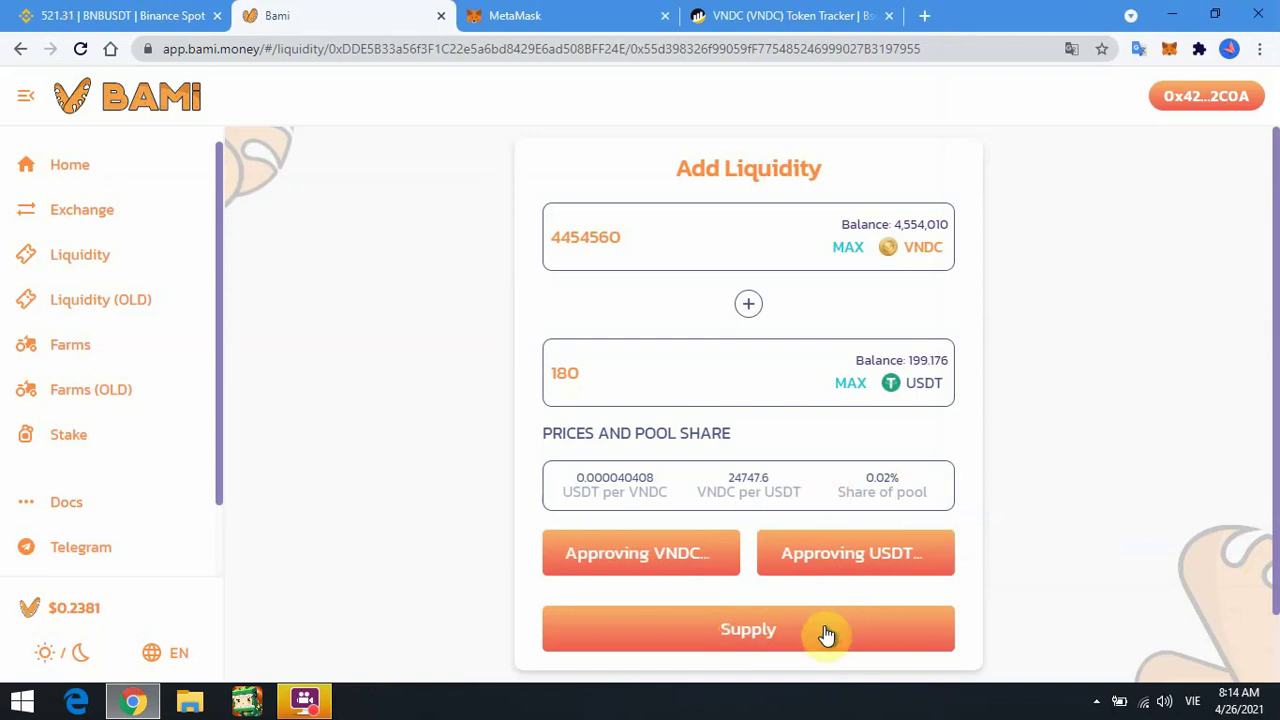
Supply the VNDC-USDT liquidity, confirm the supply summary and approve the transaction in MetaMask
scroll(1010, 470, "down", 1)
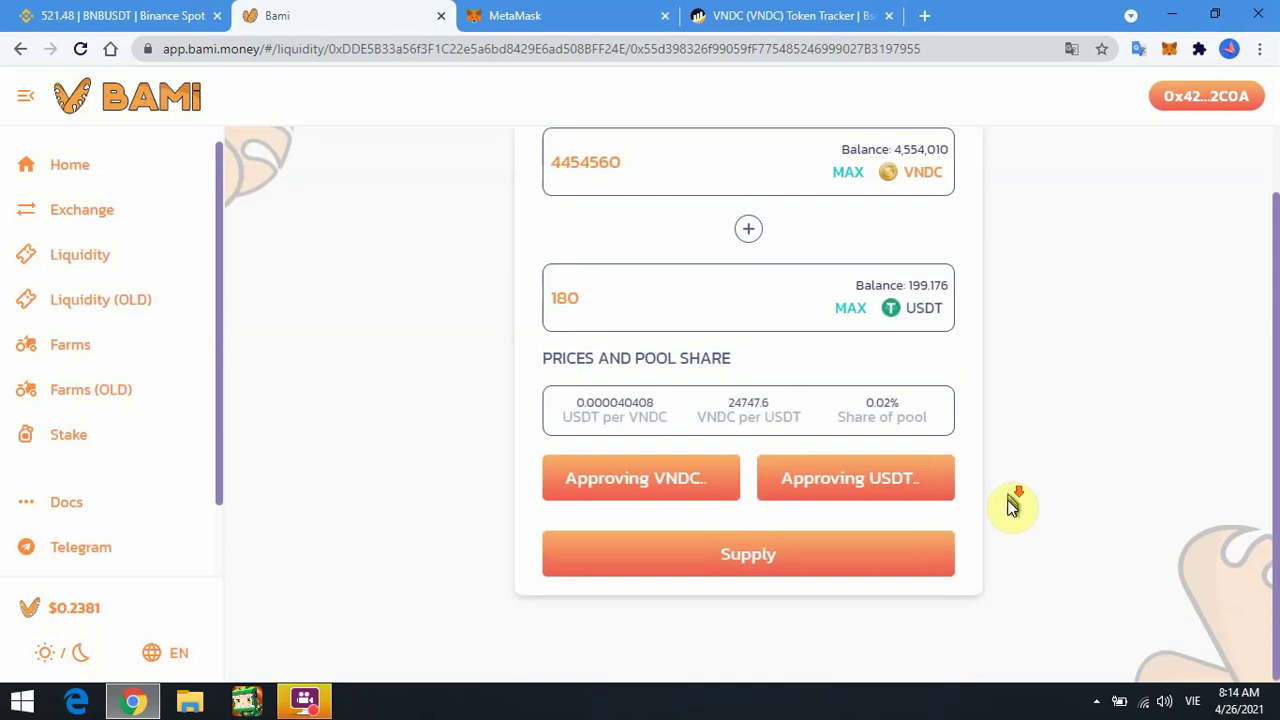
left_click(840, 558)
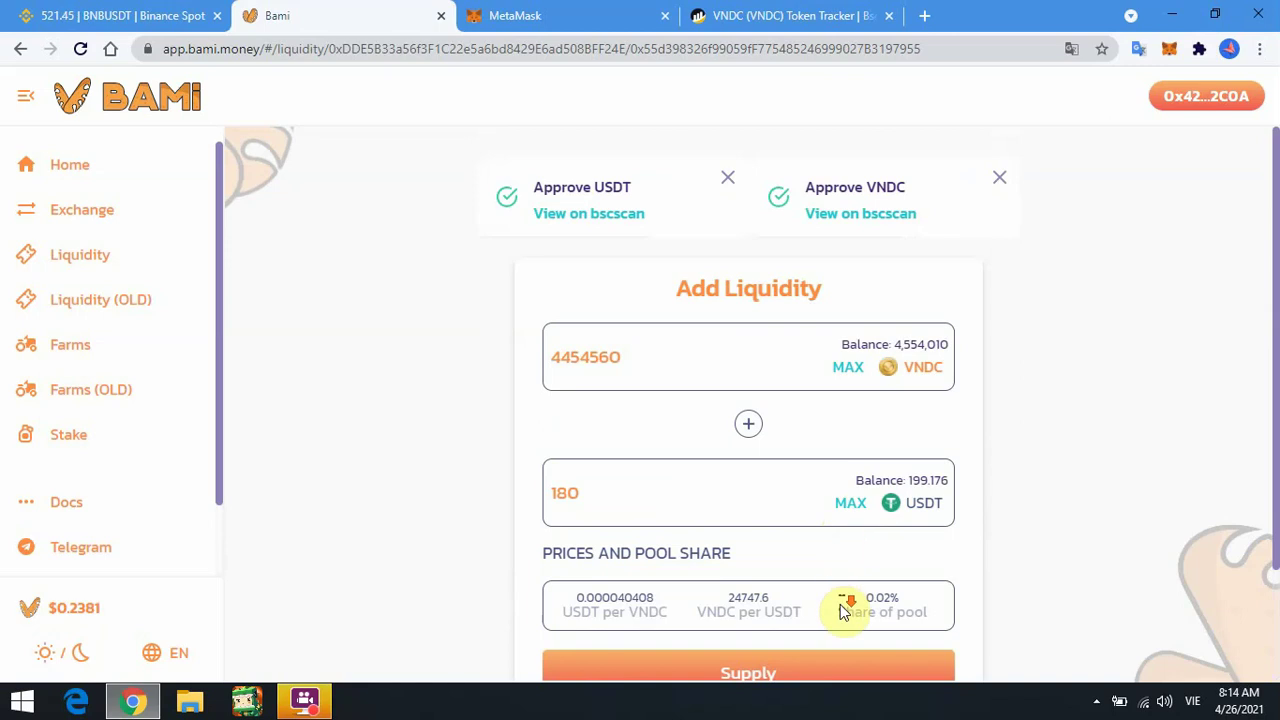
scroll(846, 606, "down", 2)
left_click(785, 540)
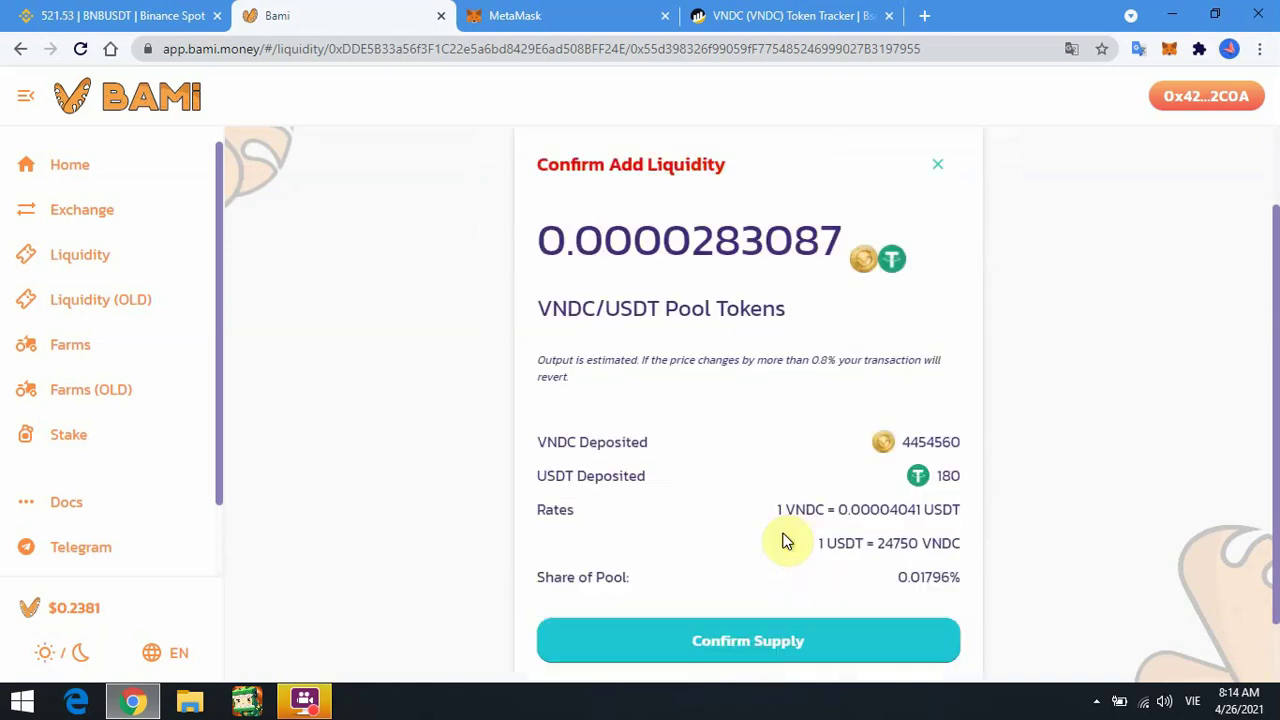
left_click(744, 645)
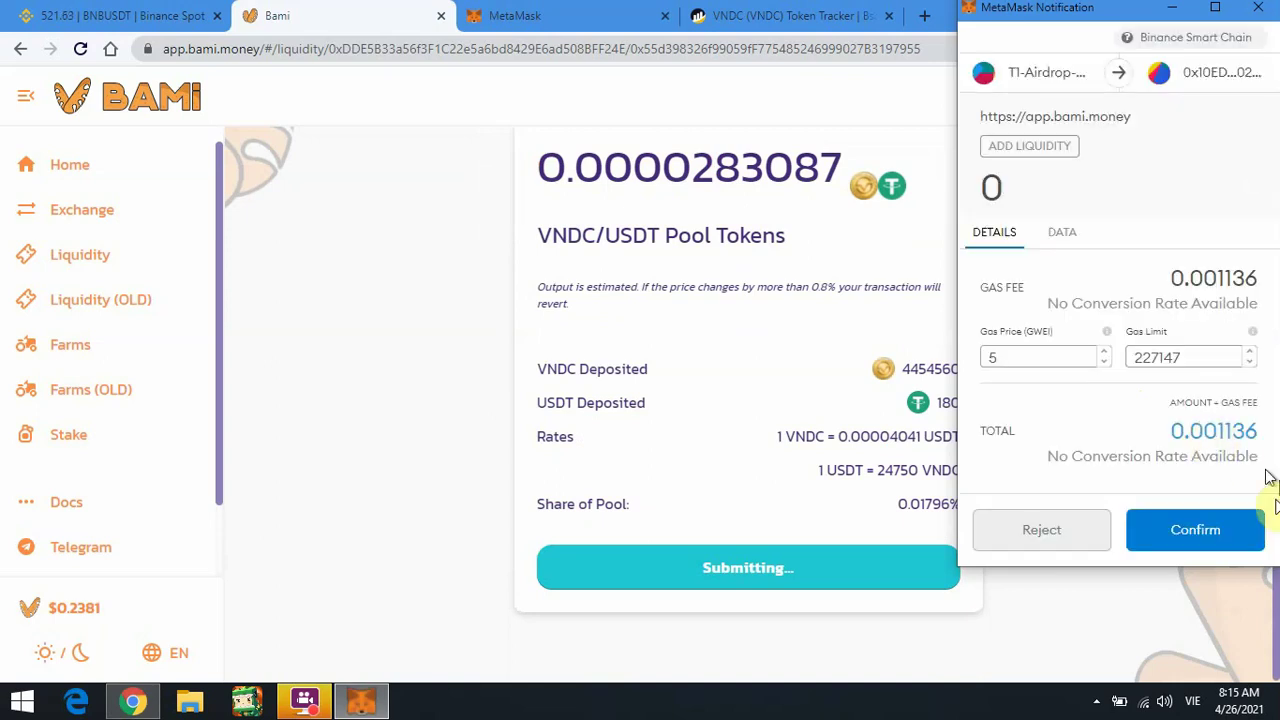
left_click(1211, 532)
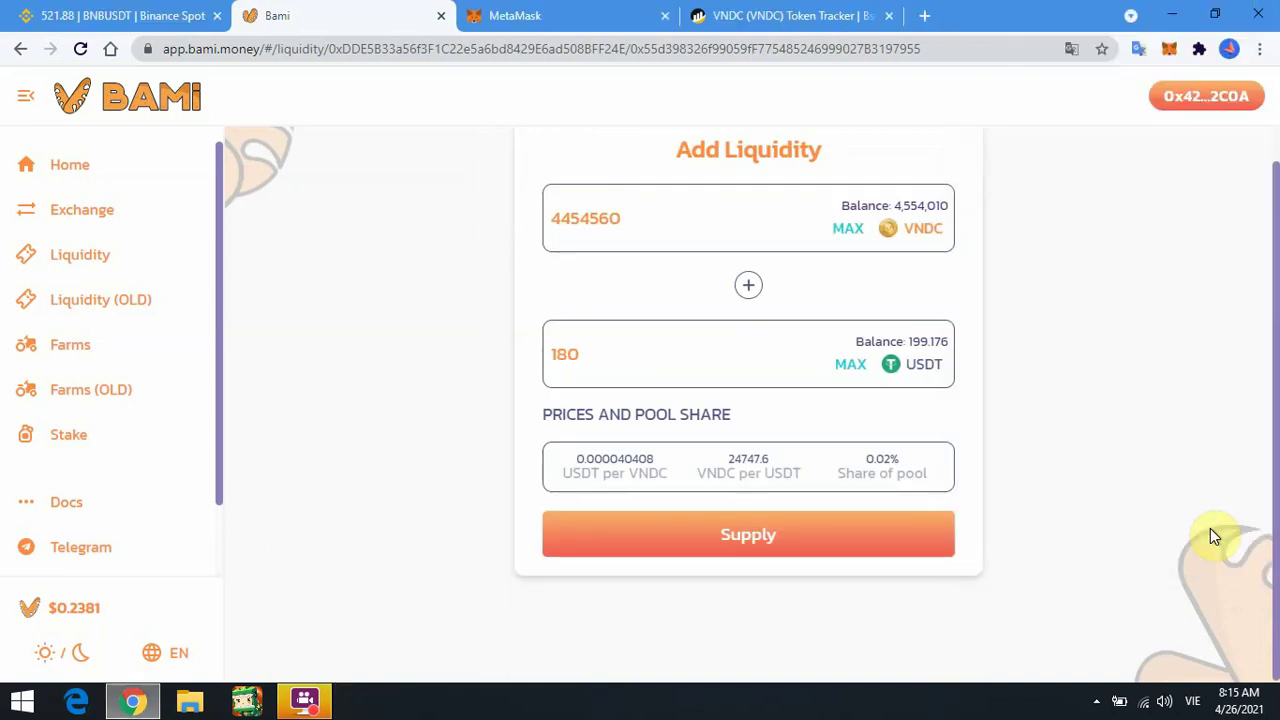
scroll(1170, 500, "up", 1)
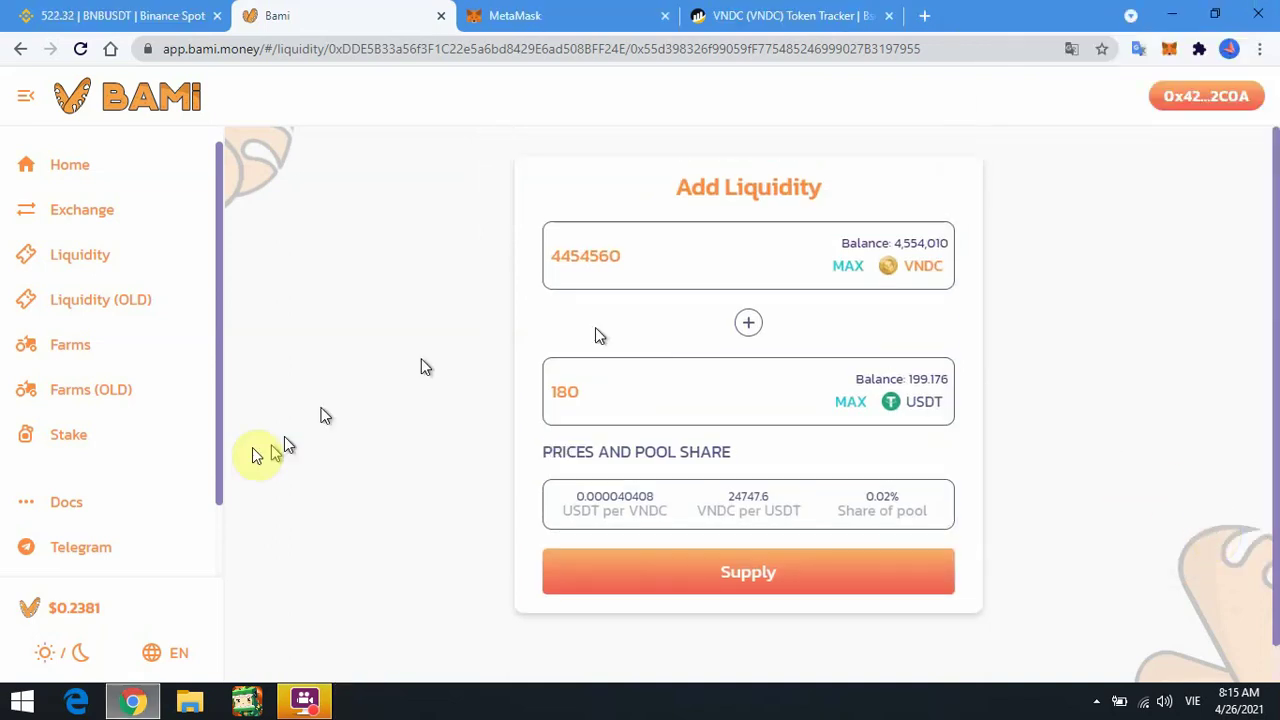
Return to the Farms page and connect the MetaMask wallet for the VNDC-USDT LP farm
left_click(62, 346)
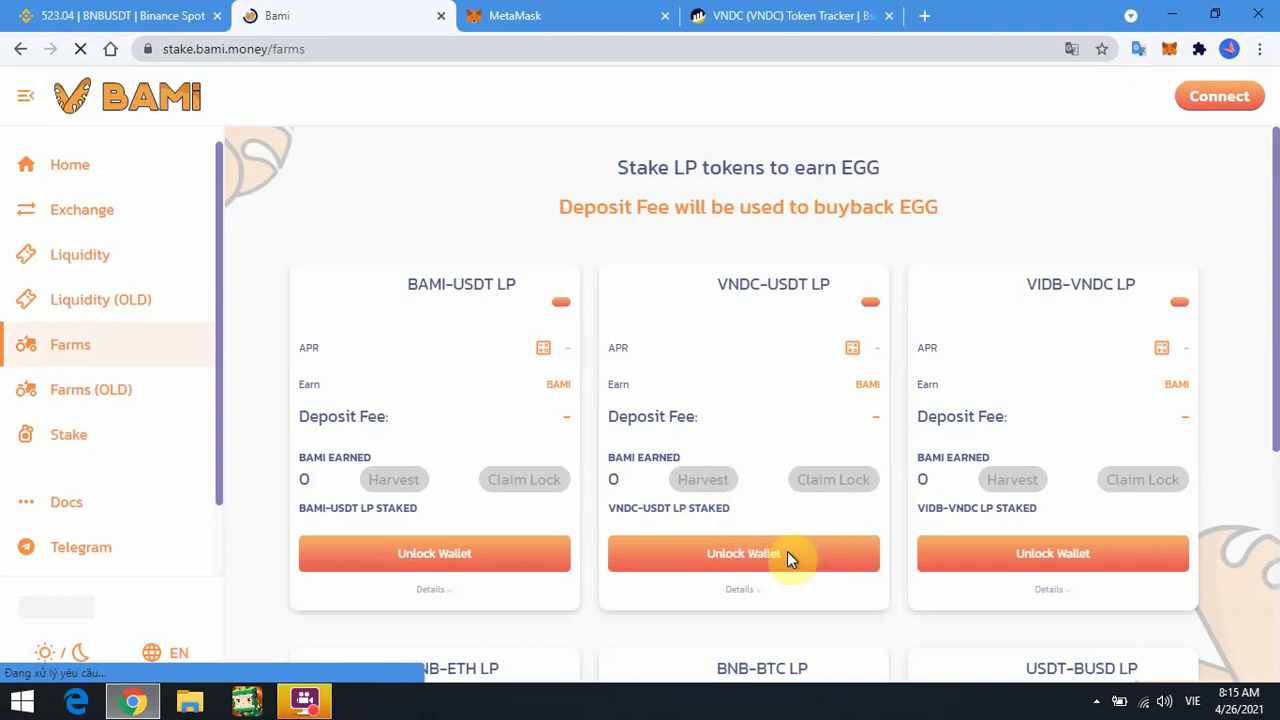
left_click_drag(755, 287, 792, 285)
left_click(744, 285)
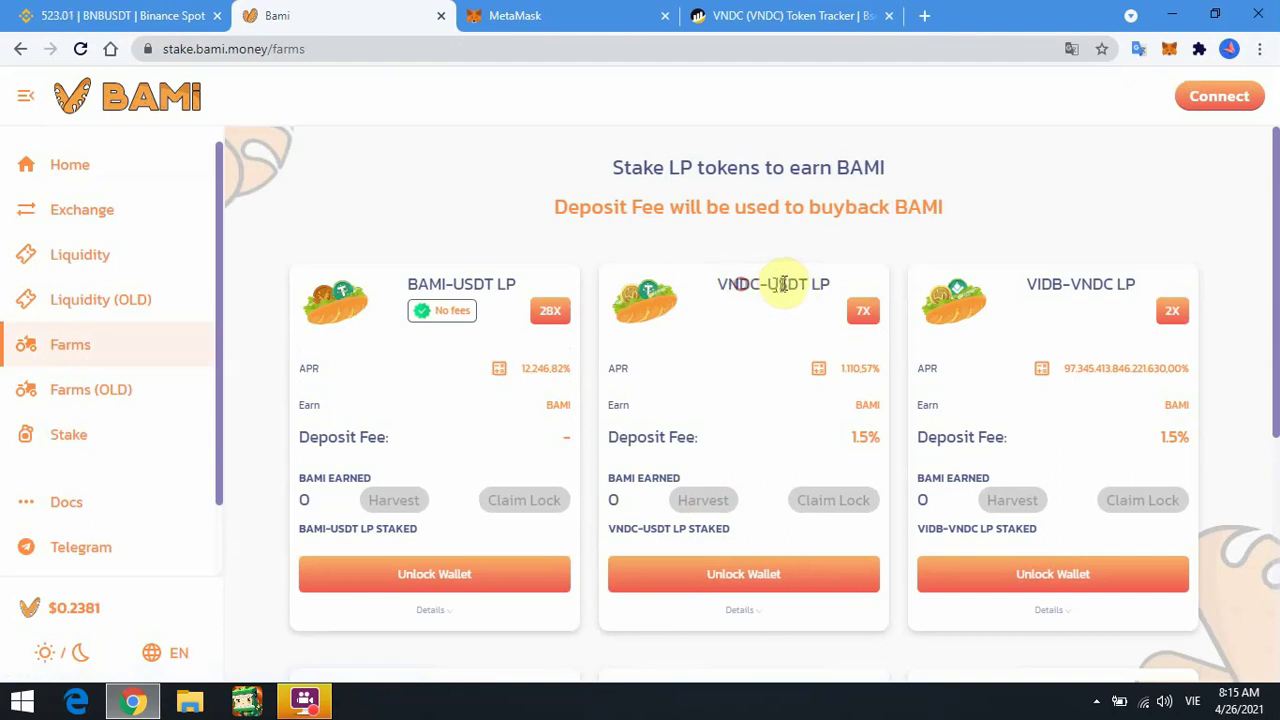
left_click(763, 573)
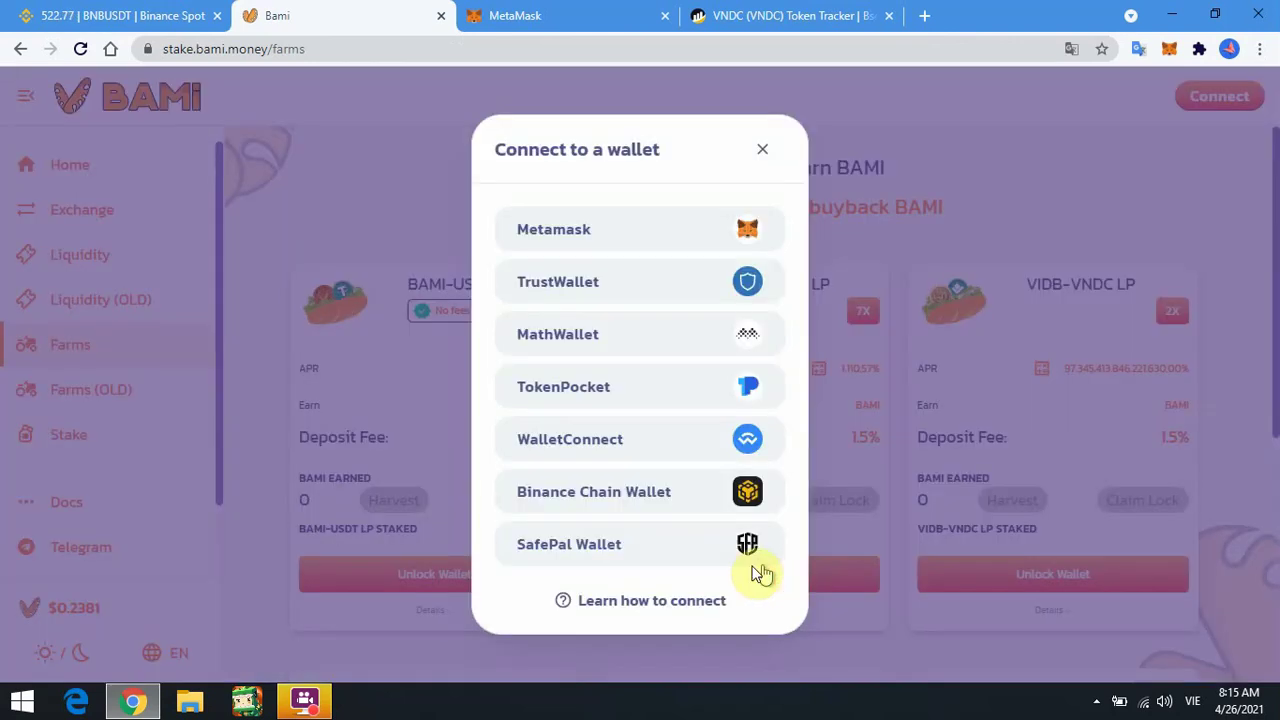
left_click(660, 228)
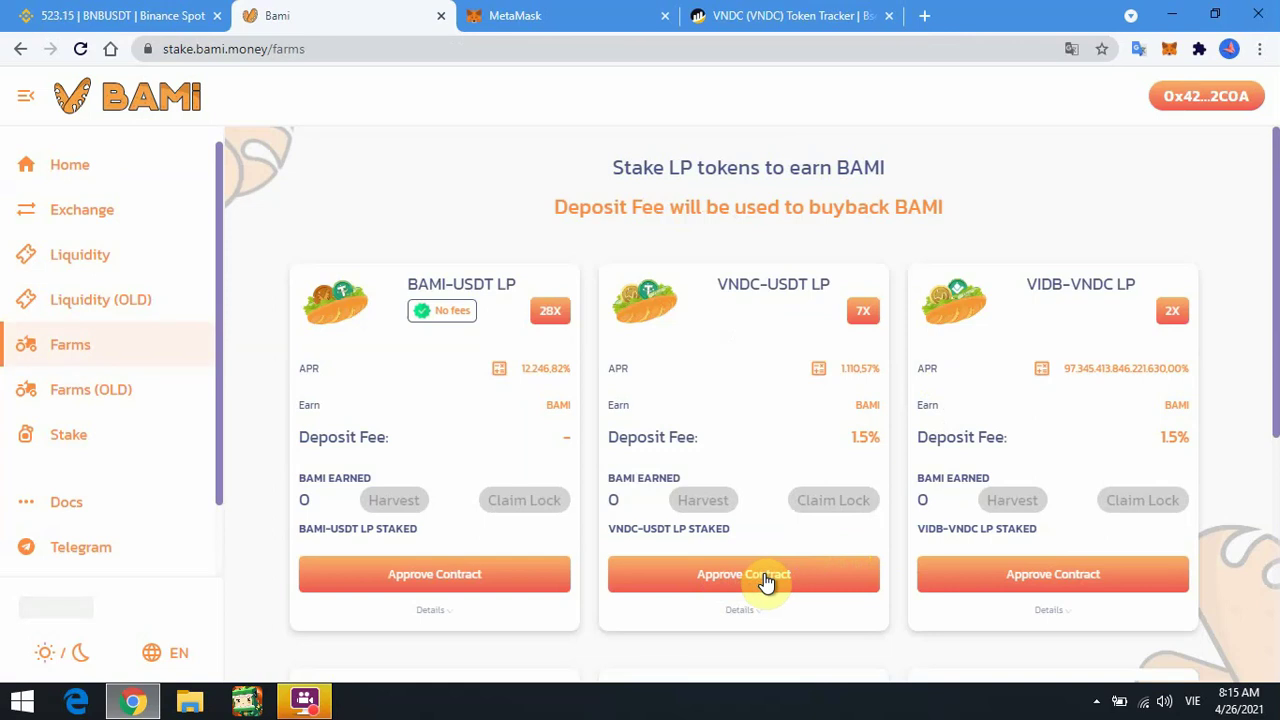
Approve the VNDC-USDT LP farm contract and confirm the Cake-LP spending permission in MetaMask
left_click(766, 578)
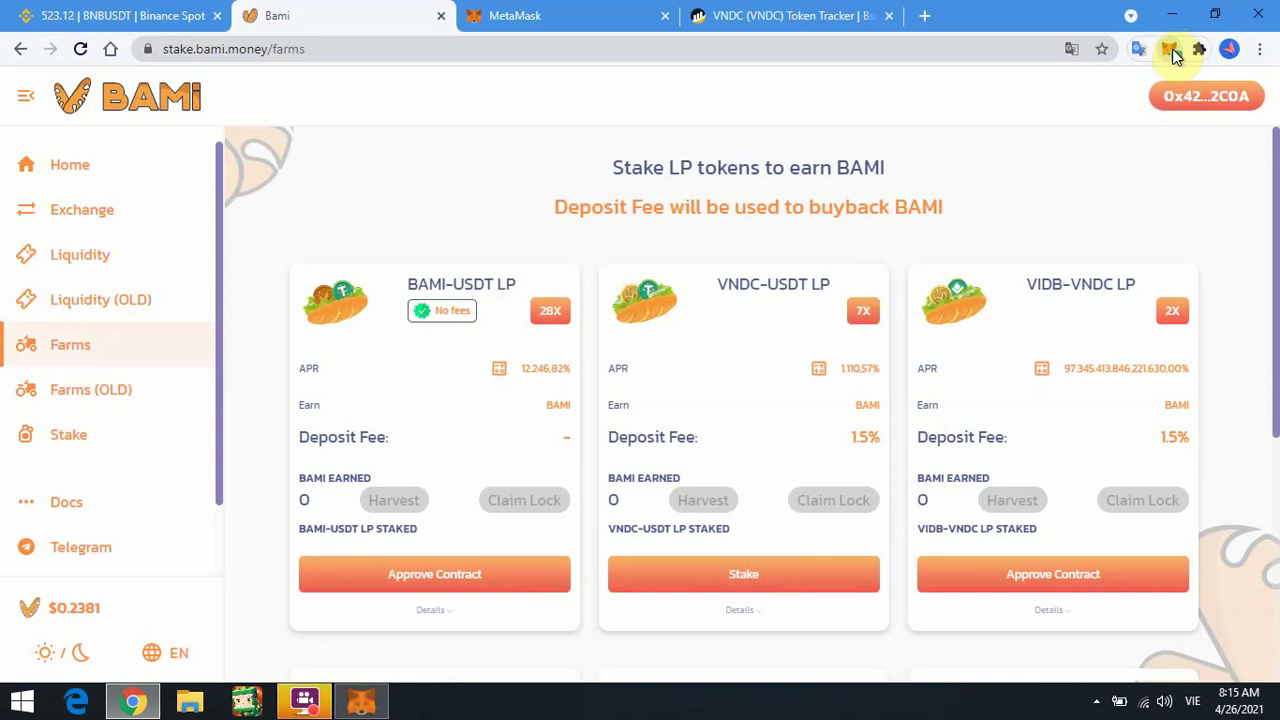
left_click(361, 700)
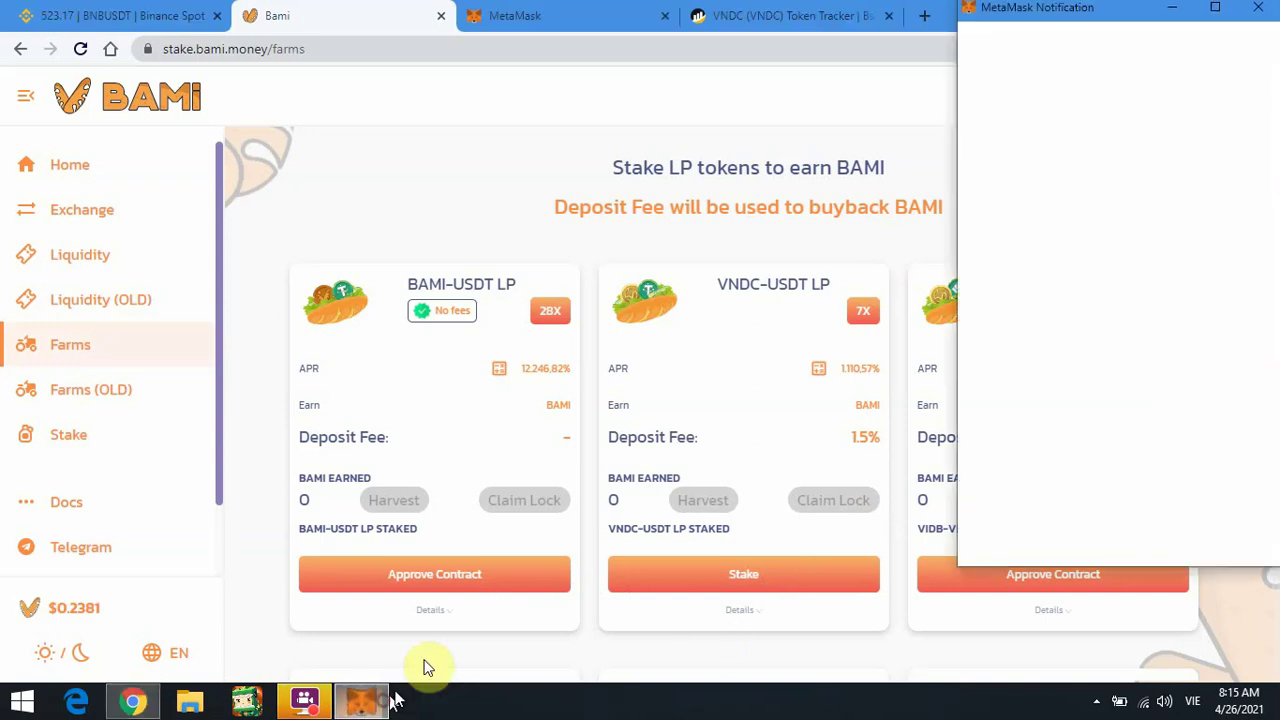
scroll(1223, 523, "down", 2)
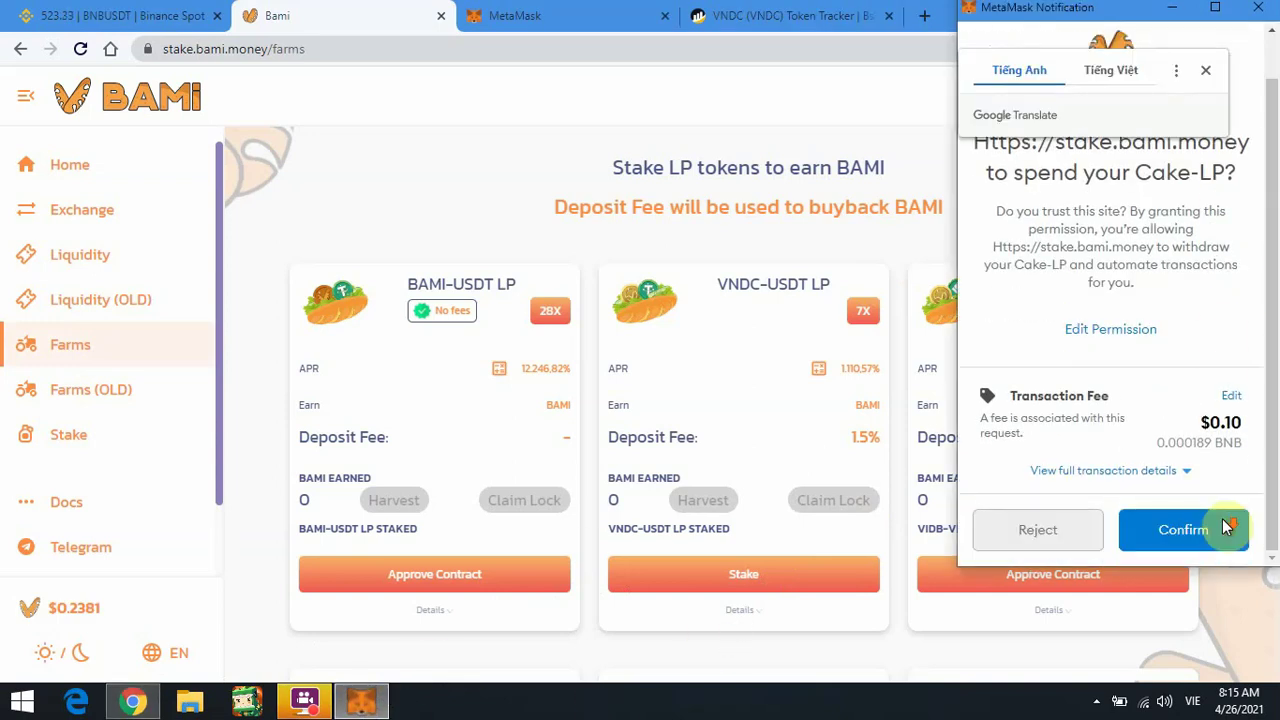
left_click(1208, 534)
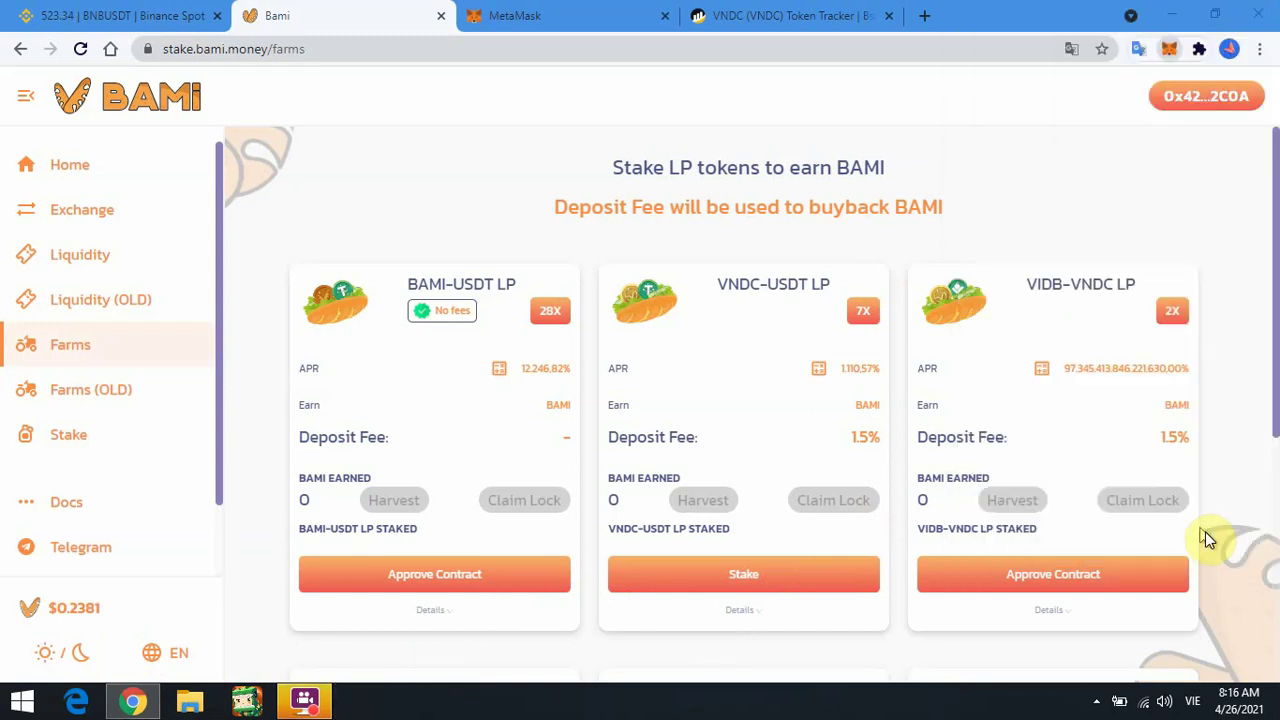
Stake the maximum available VNDC-USDT LP tokens in the farm and confirm the deposit transaction in MetaMask
left_click(809, 582)
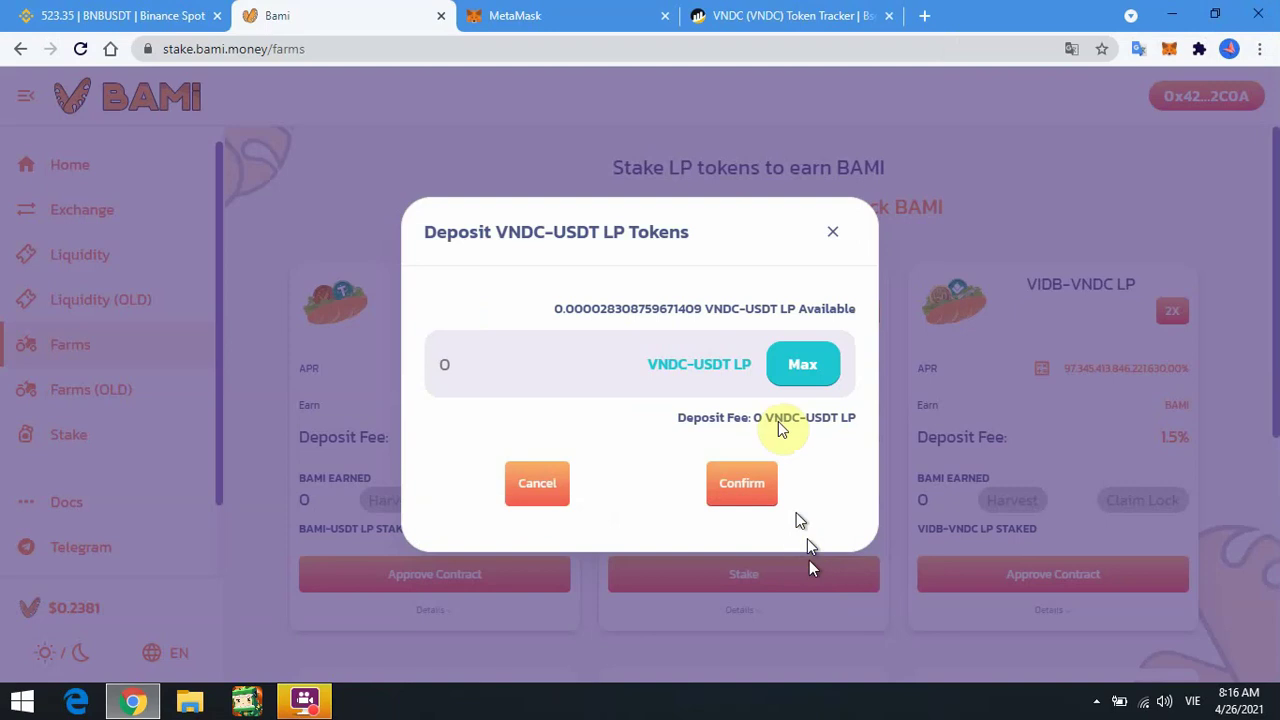
left_click(799, 370)
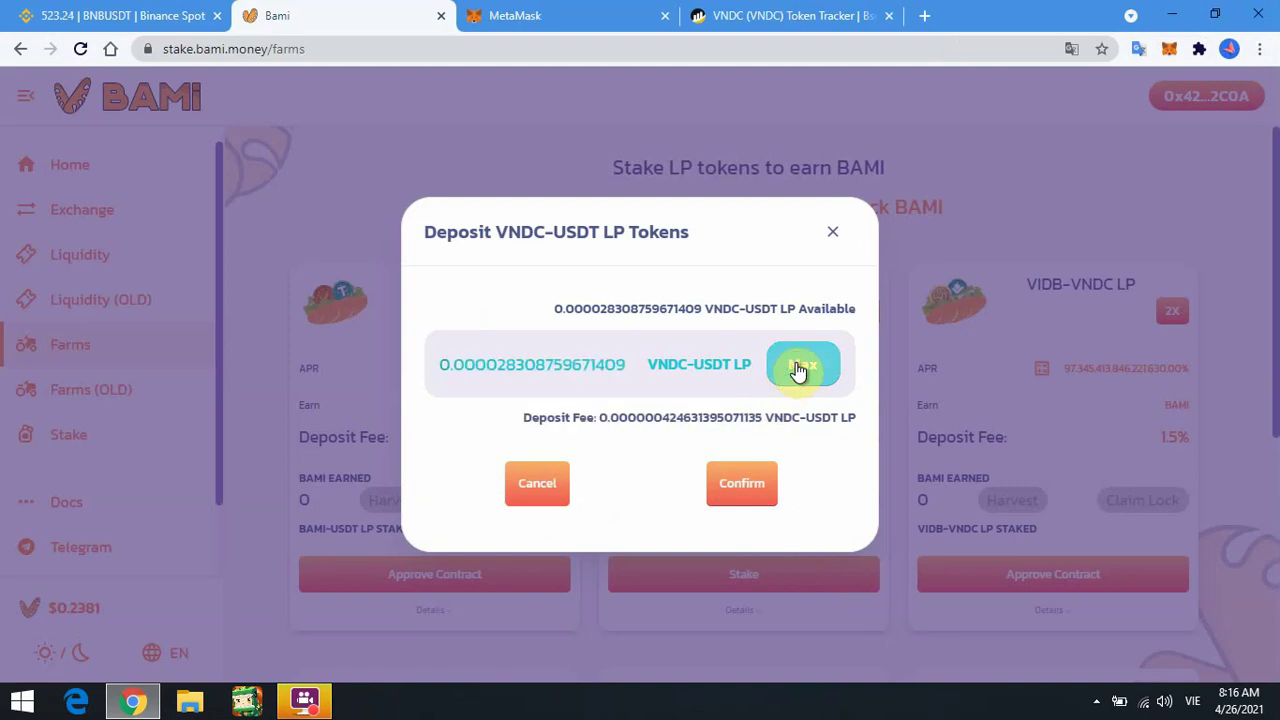
left_click(730, 488)
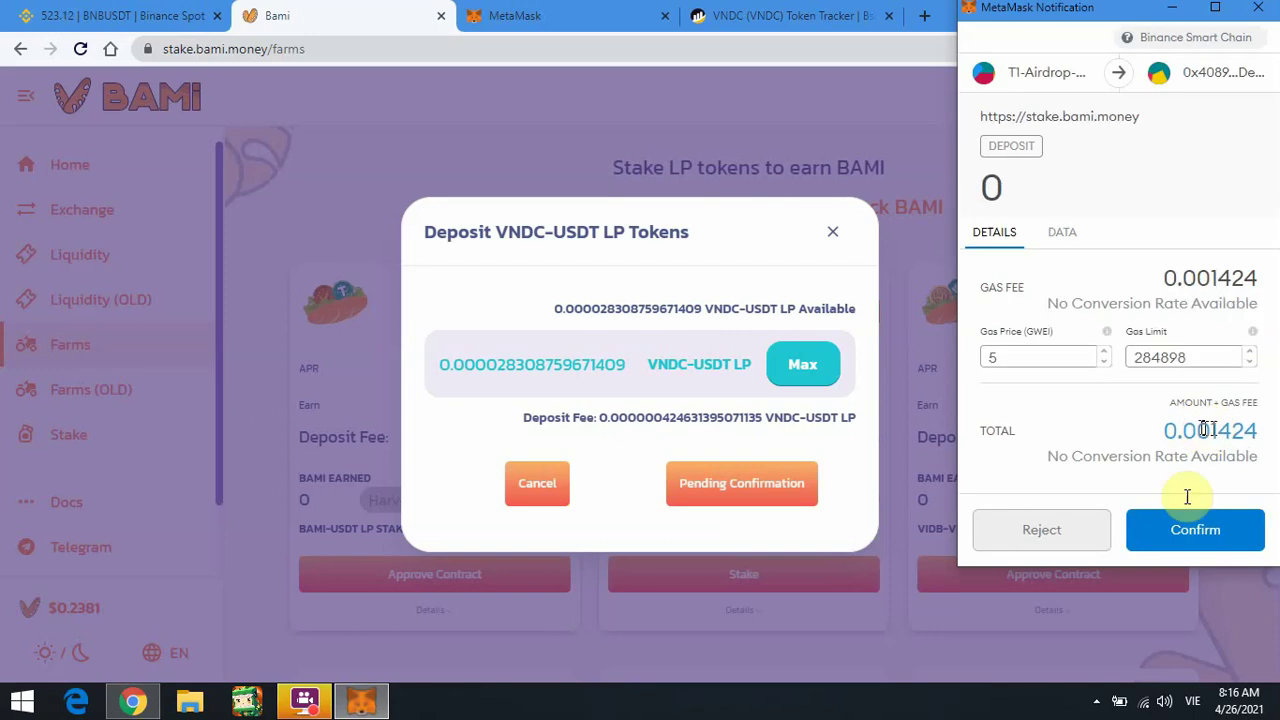
left_click(1230, 538)
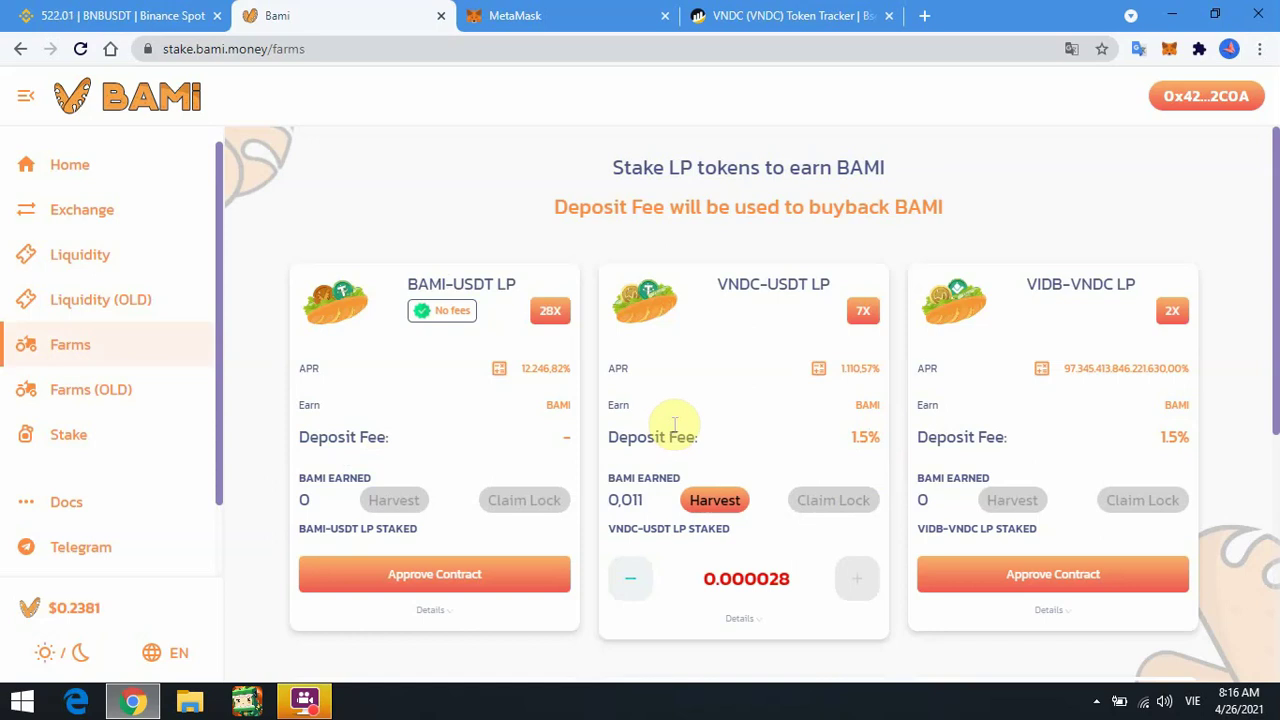
left_click_drag(667, 437, 728, 445)
left_click(727, 441)
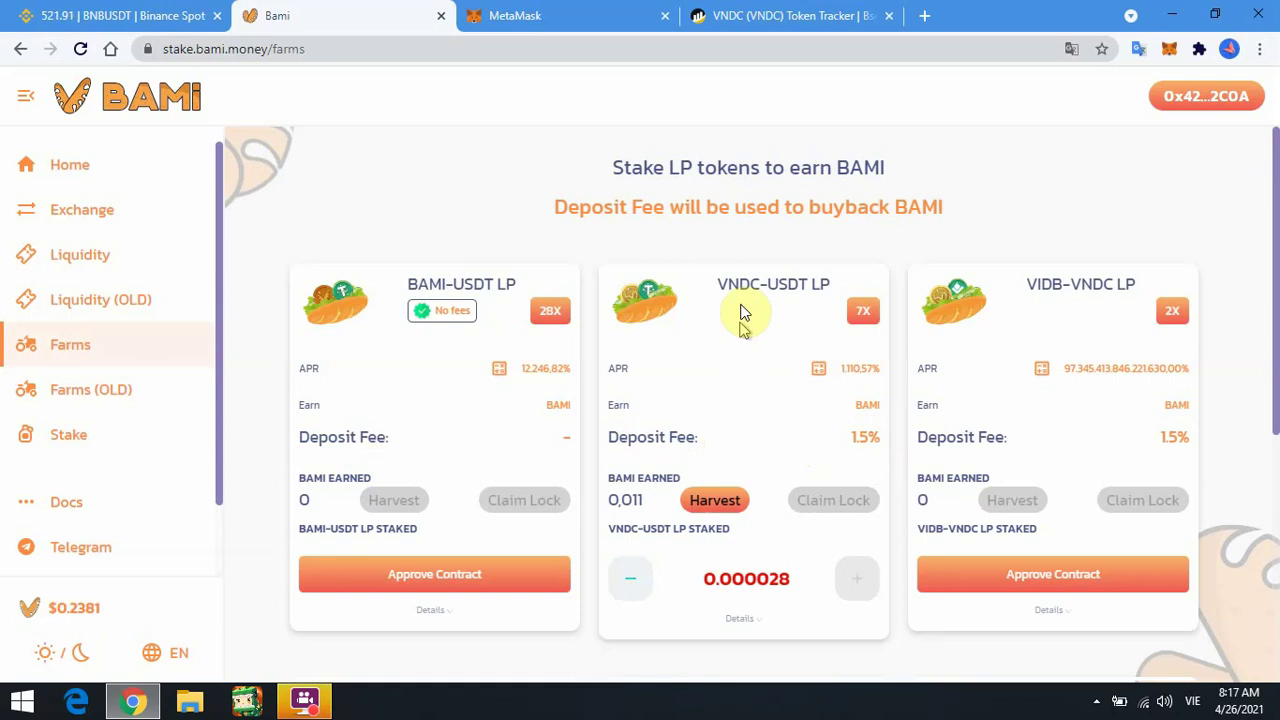
double_click(663, 167)
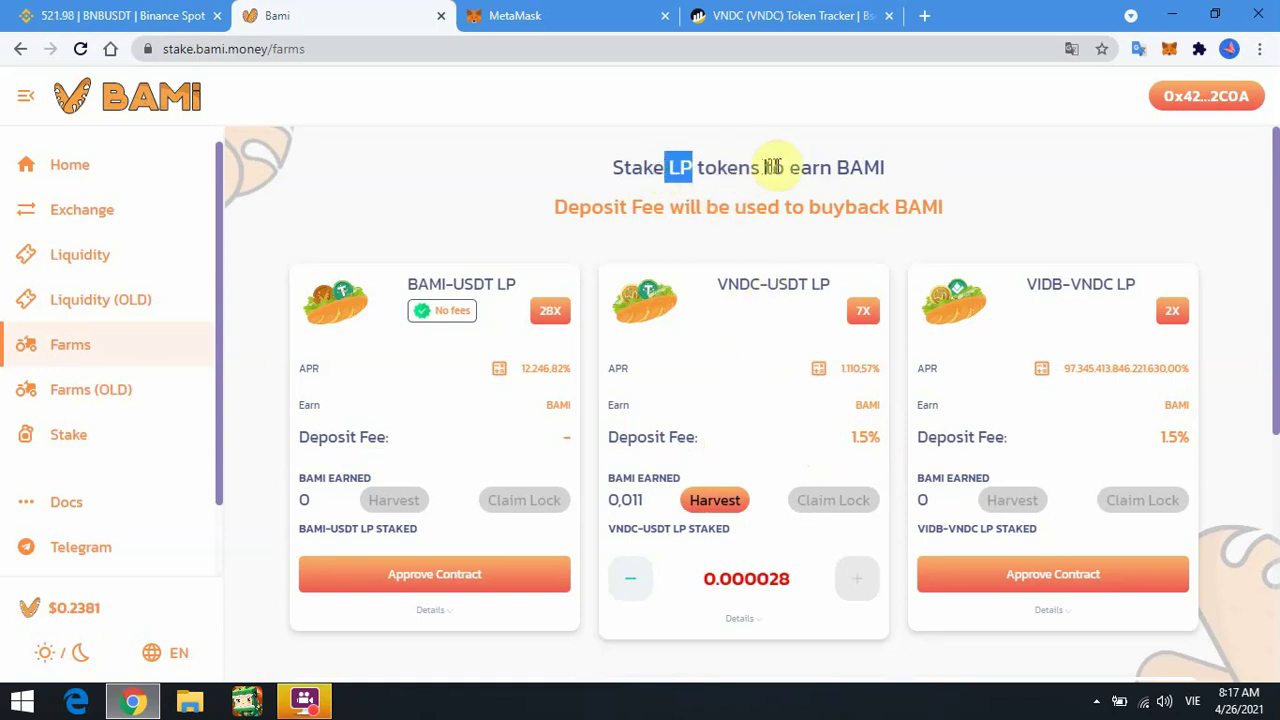
left_click(773, 167)
left_click(773, 167)
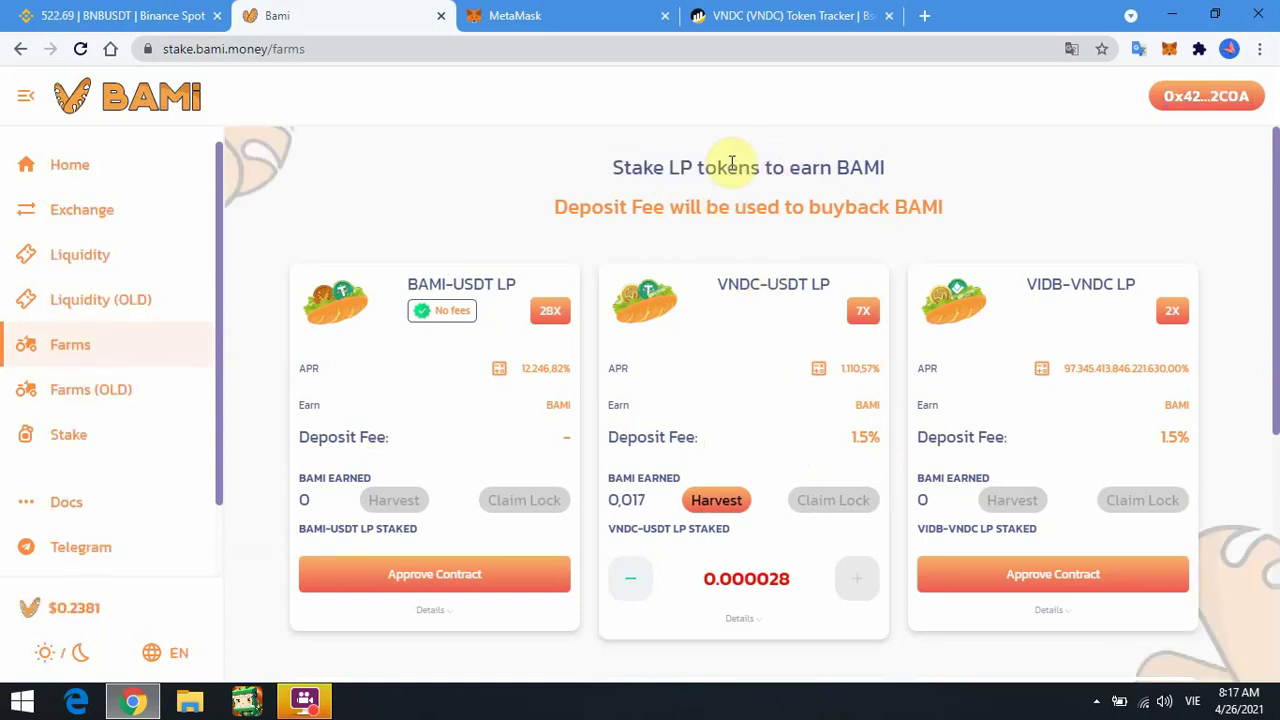